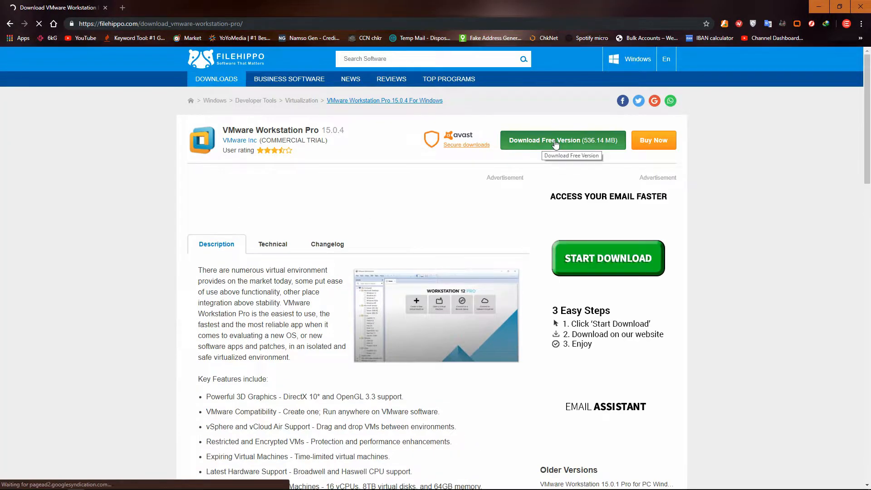
# Request FileHippo's free VMware Workstation Pro download, dismiss the ad, cancel the IDM prompt, and refresh the desktop
pyautogui.click(545, 141)
pyautogui.click(585, 161)
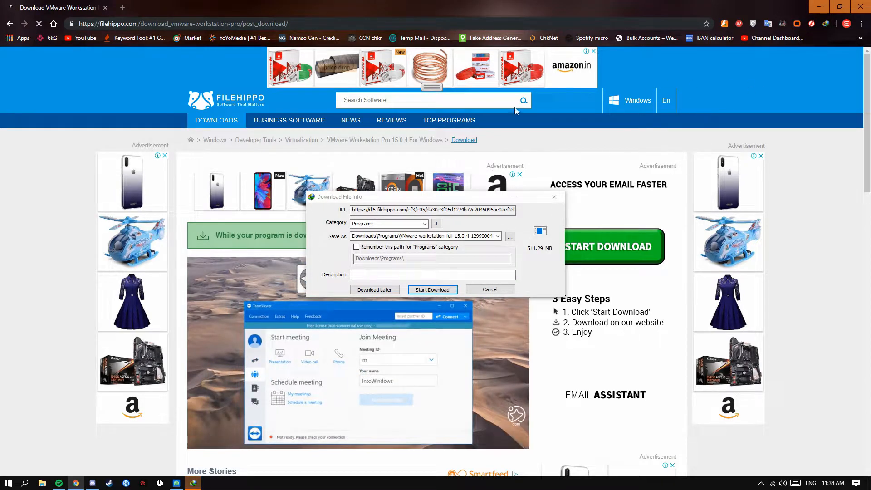
pyautogui.click(489, 290)
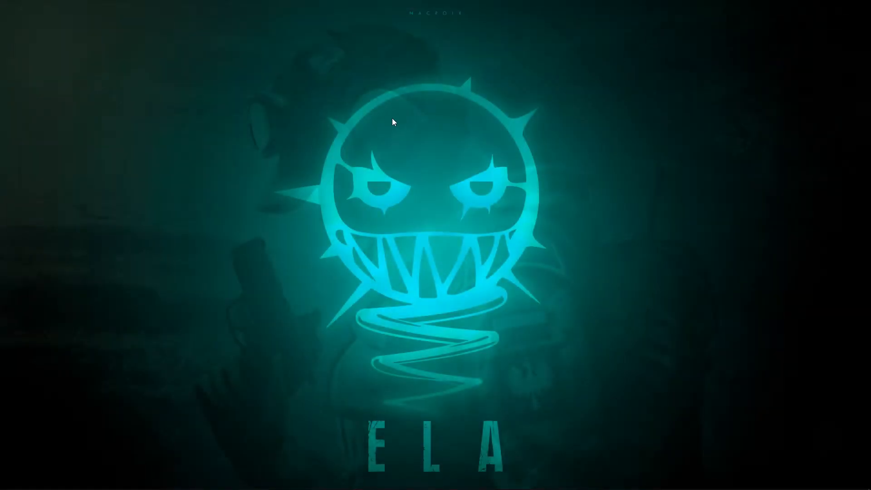
pyautogui.rightClick(397, 111)
pyautogui.click(438, 139)
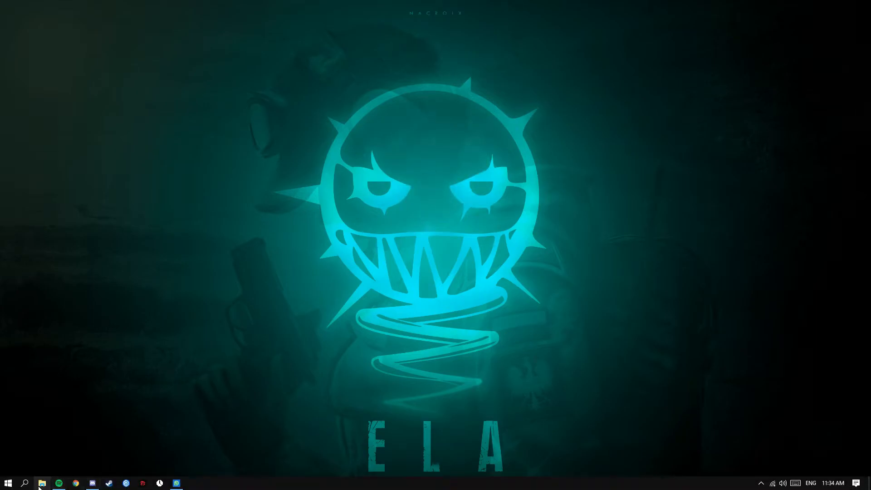
# Go to This PC > New Volume (F:) > softs in File Explorer and run the VMware Workstation installer
pyautogui.rightClick(204, 230)
pyautogui.click(70, 472)
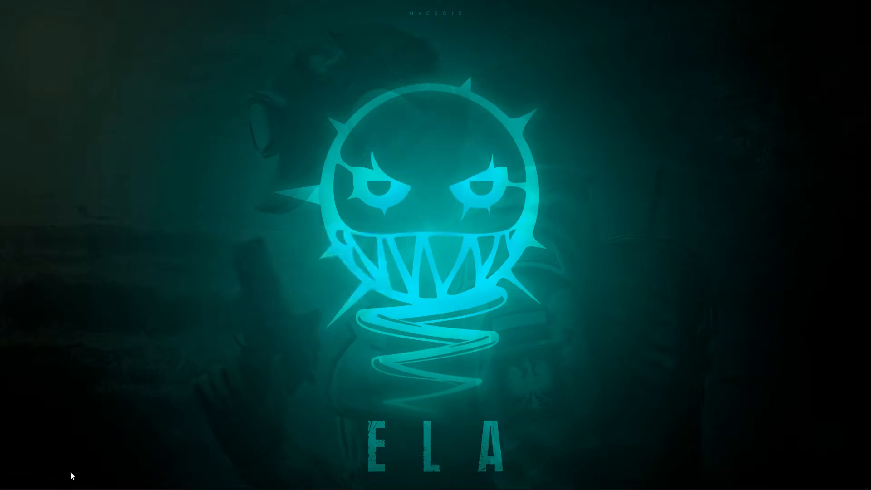
pyautogui.click(41, 484)
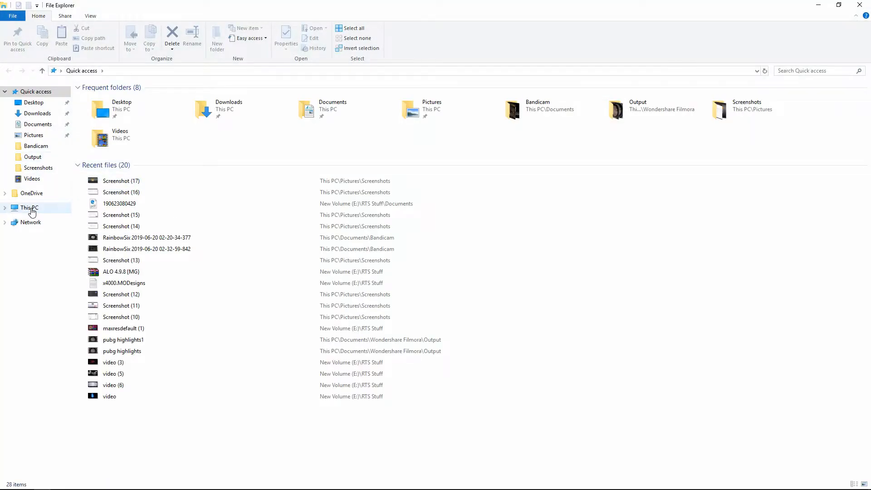
pyautogui.click(54, 208)
pyautogui.doubleClick(363, 177)
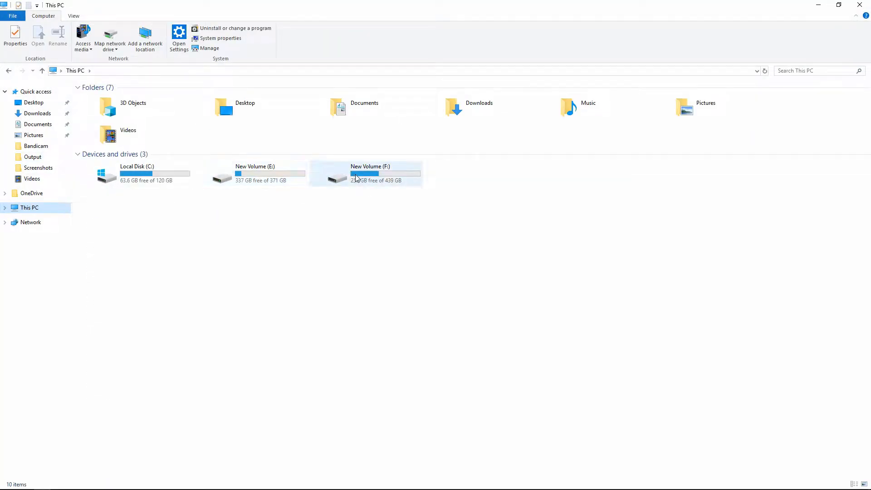
pyautogui.doubleClick(128, 120)
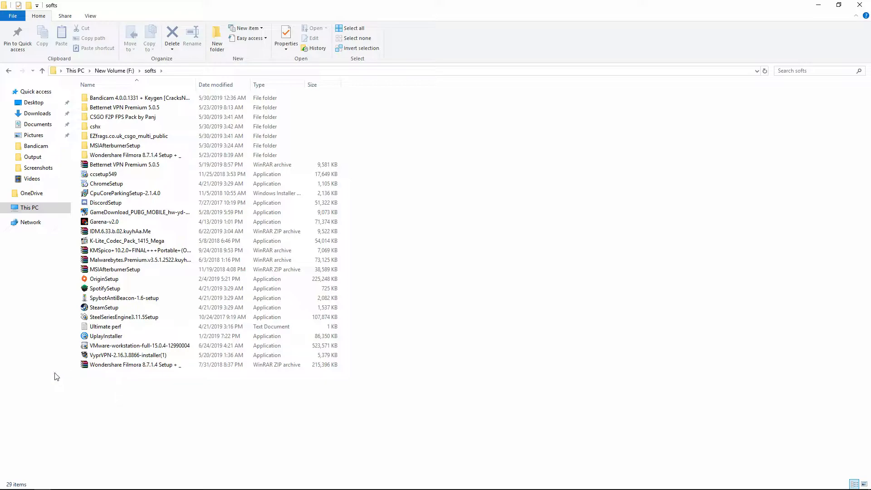
pyautogui.click(111, 346)
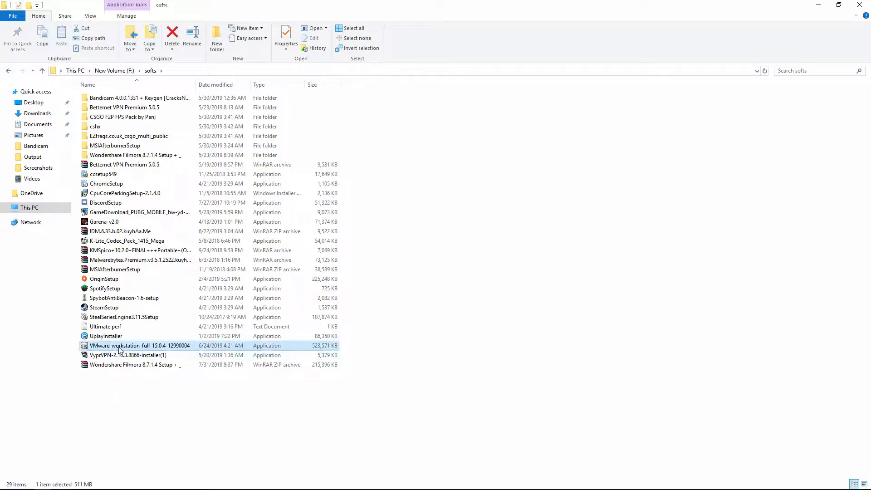
pyautogui.doubleClick(181, 348)
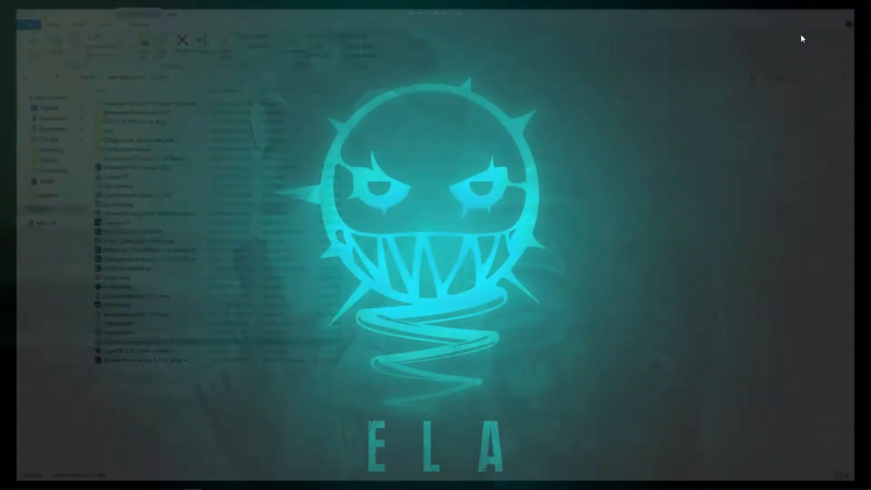
# Refresh the desktop several times while the installer prepares
pyautogui.rightClick(467, 138)
pyautogui.click(491, 164)
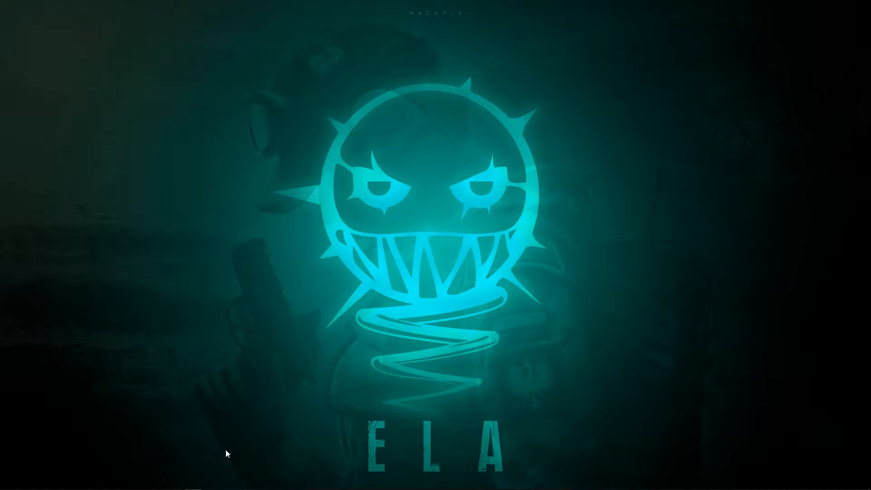
pyautogui.rightClick(658, 119)
pyautogui.click(675, 152)
pyautogui.rightClick(671, 155)
pyautogui.click(693, 182)
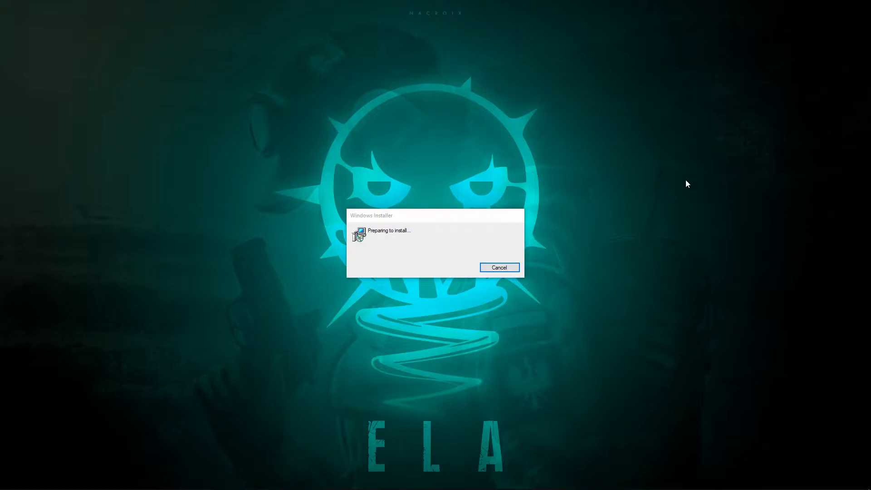
# Accept the license and keep all default setup options to start the VMware Workstation Pro installation
pyautogui.rightClick(686, 181)
pyautogui.click(701, 205)
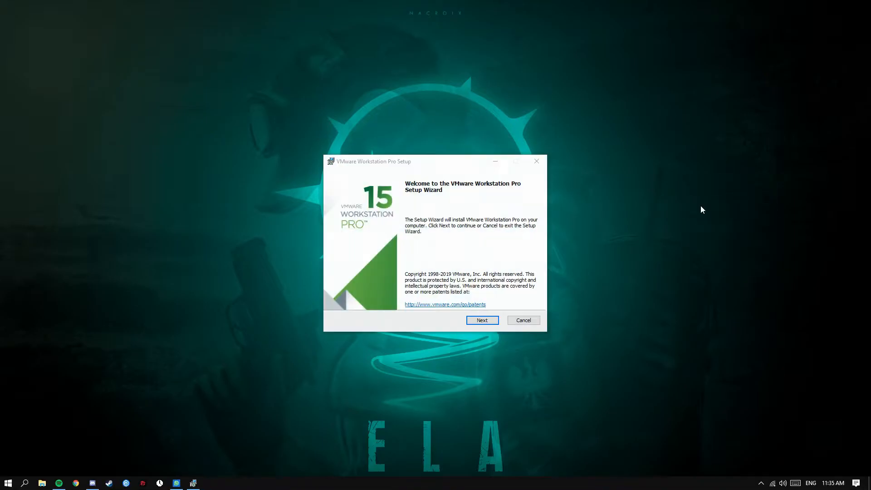
pyautogui.click(483, 319)
pyautogui.click(345, 299)
pyautogui.click(482, 320)
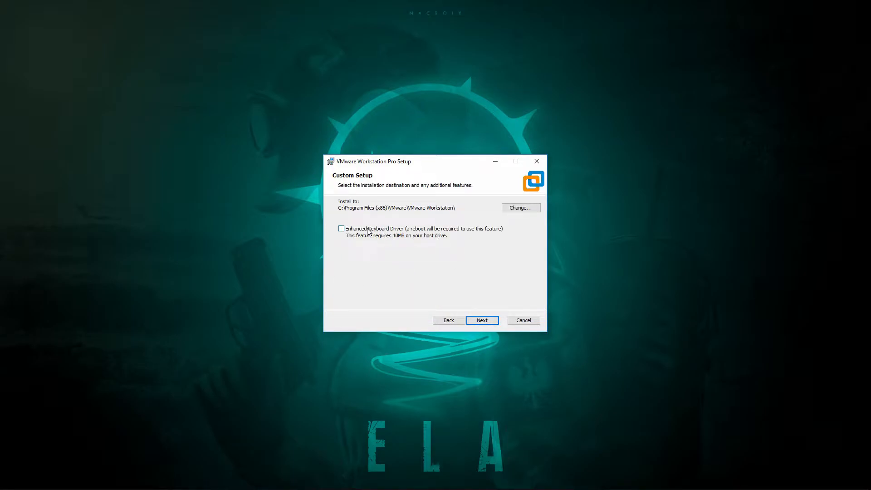
pyautogui.click(482, 321)
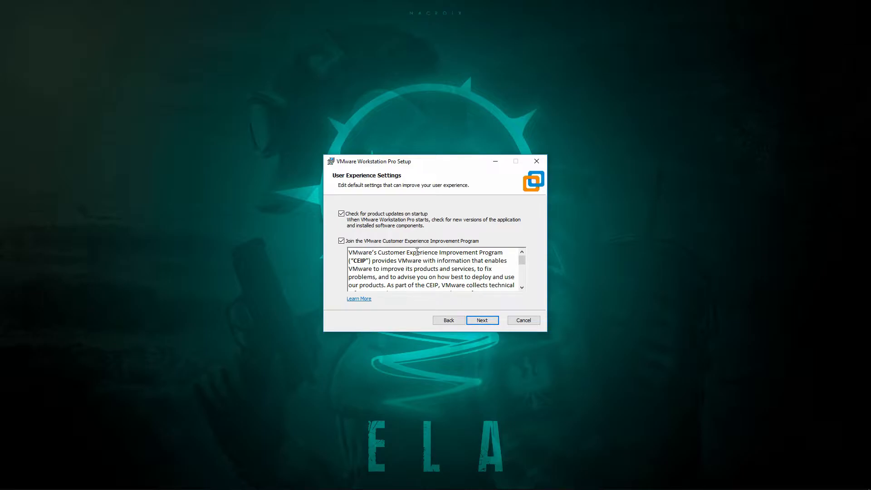
pyautogui.click(490, 319)
pyautogui.click(490, 318)
pyautogui.click(490, 319)
# After installation completes, finish the setup wizard and decline the system restart
pyautogui.rightClick(674, 123)
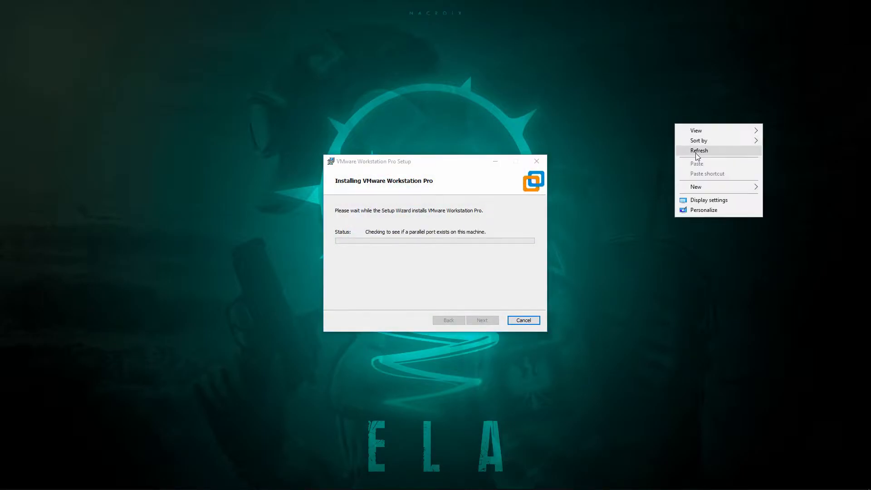
pyautogui.click(686, 149)
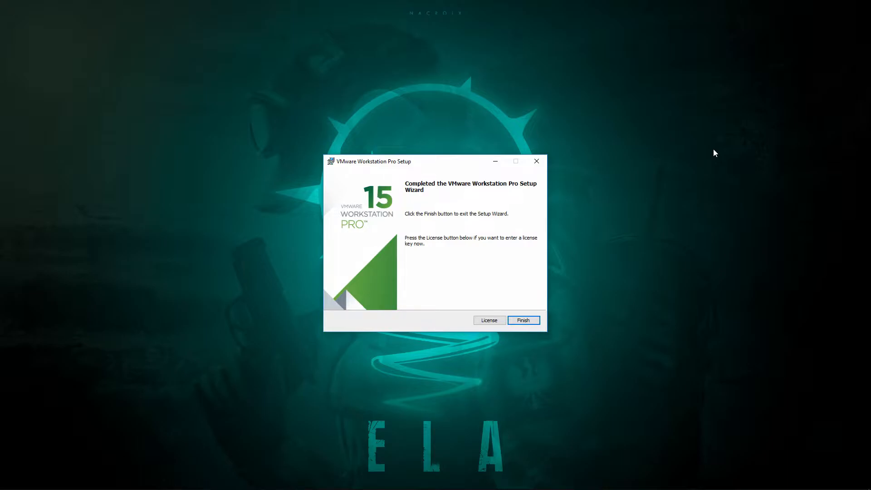
pyautogui.click(524, 320)
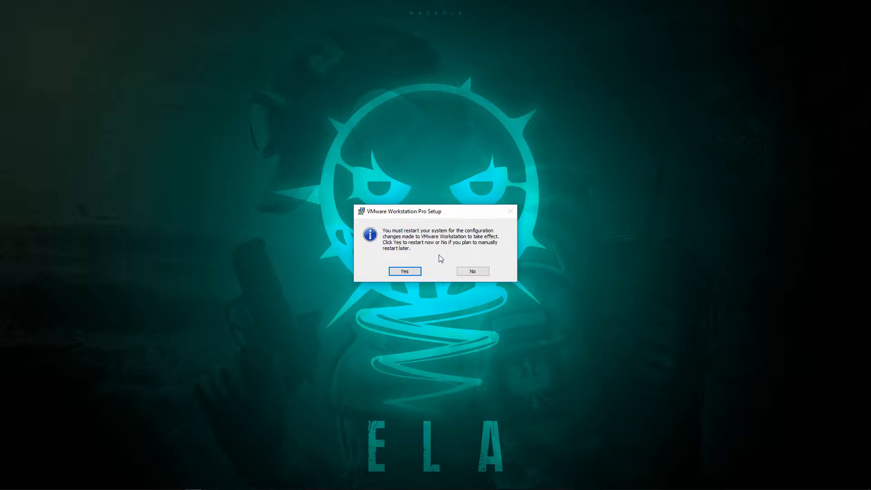
pyautogui.click(472, 271)
# Refresh the desktop, then open Bandicam from the hidden tray icons
pyautogui.rightClick(549, 158)
pyautogui.click(574, 183)
pyautogui.click(761, 483)
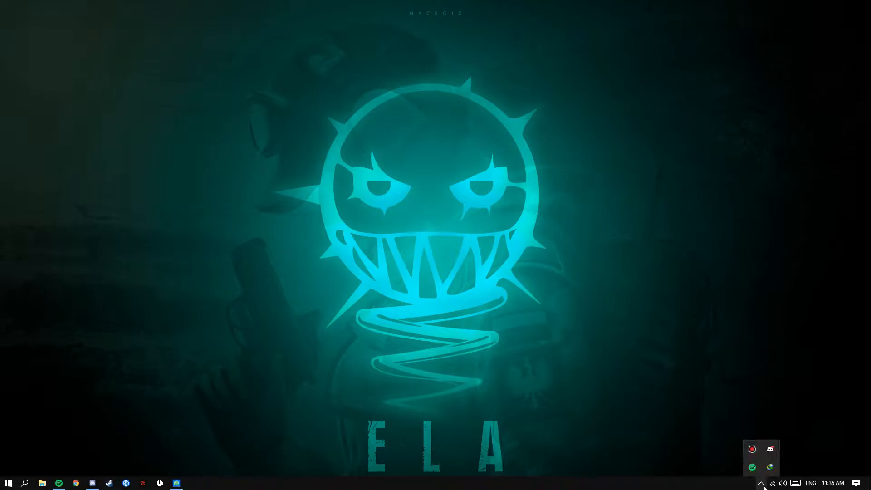
pyautogui.click(752, 450)
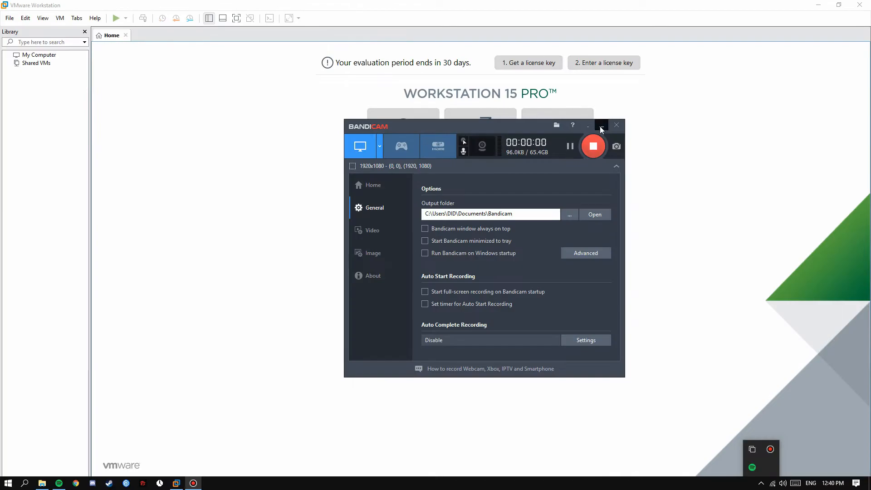
# Start a Custom new virtual machine keeping Workstation 15.x hardware compatibility
pyautogui.click(602, 126)
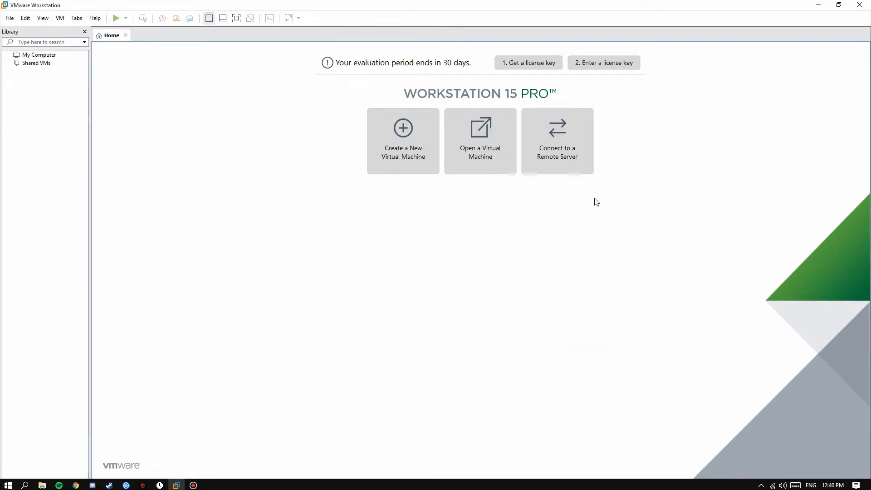
pyautogui.click(414, 156)
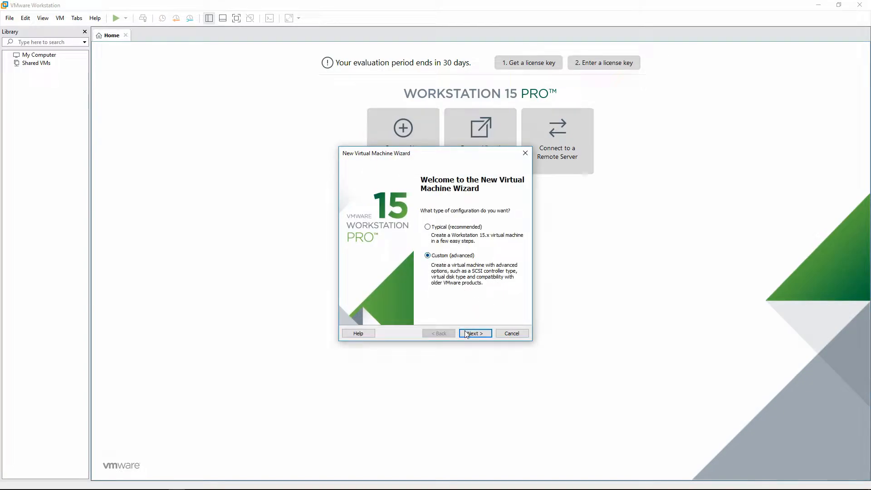
pyautogui.click(466, 332)
pyautogui.click(419, 201)
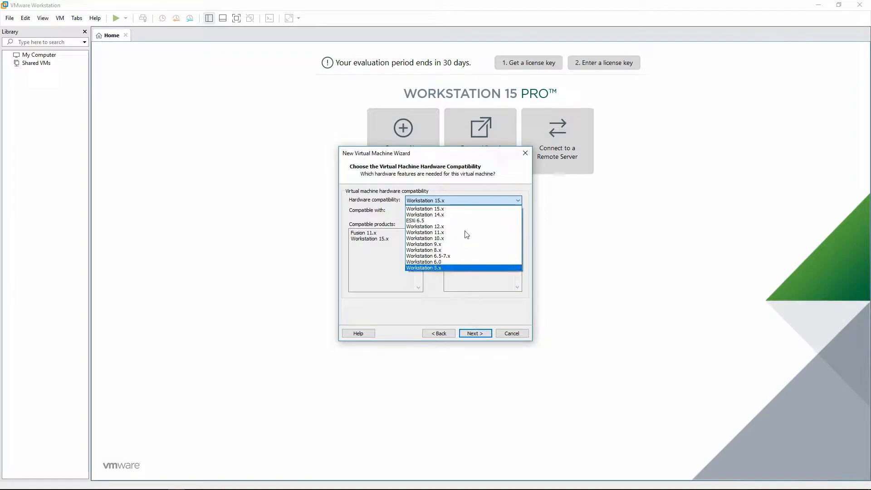
pyautogui.click(461, 212)
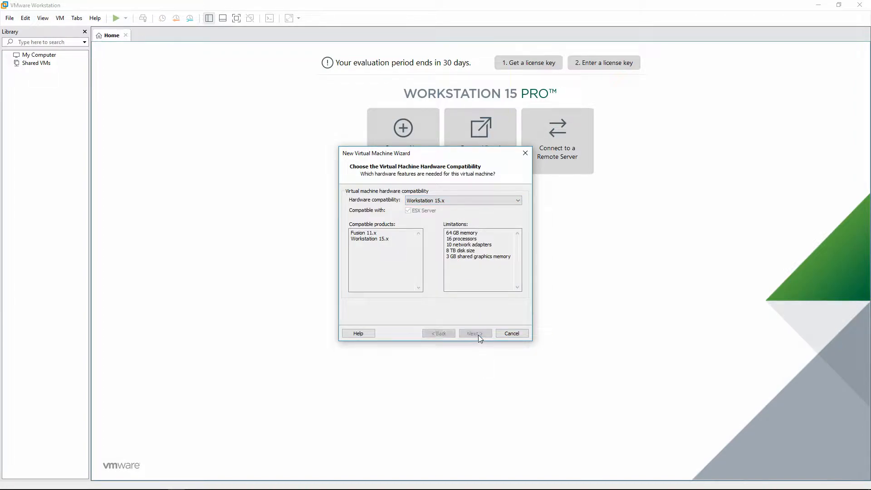
pyautogui.click(478, 335)
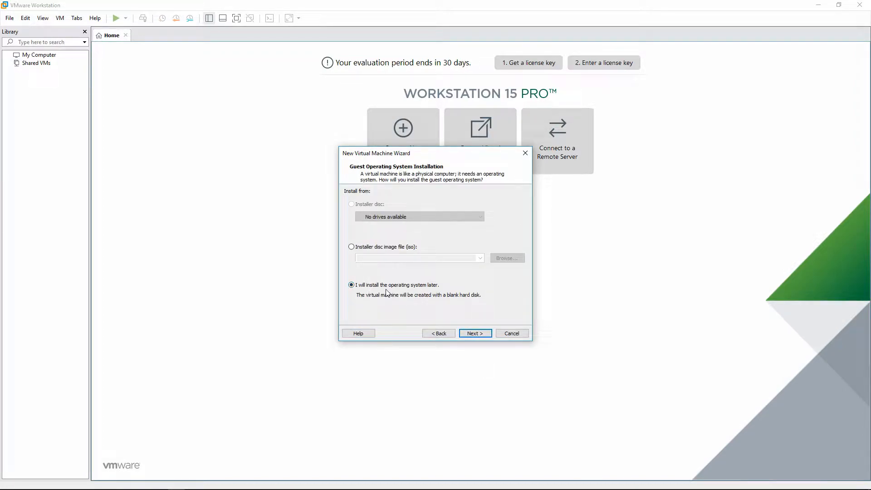
# Choose the kali-linux-2019.2-amd64 ISO as the installer disc image
pyautogui.click(351, 247)
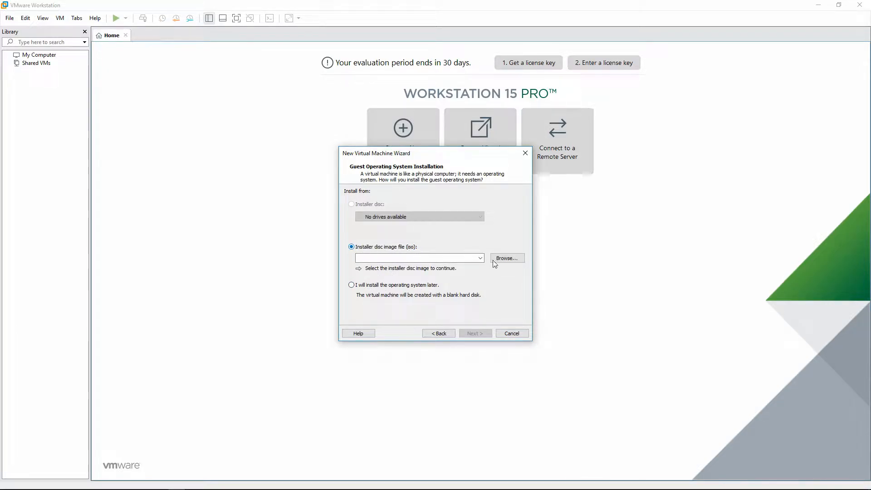
pyautogui.click(507, 259)
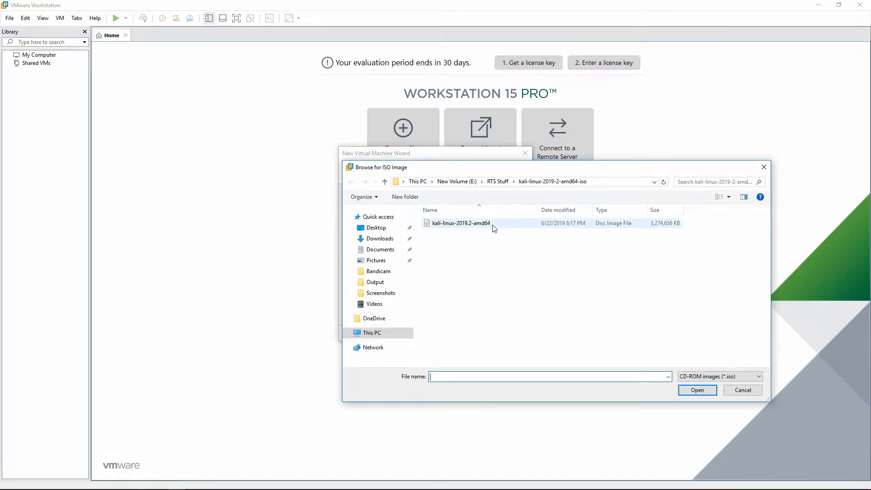
pyautogui.click(465, 227)
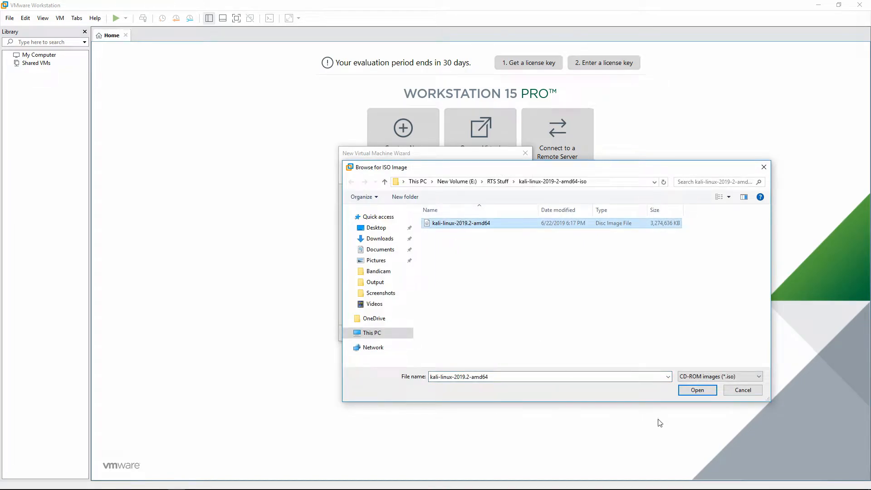
pyautogui.click(697, 391)
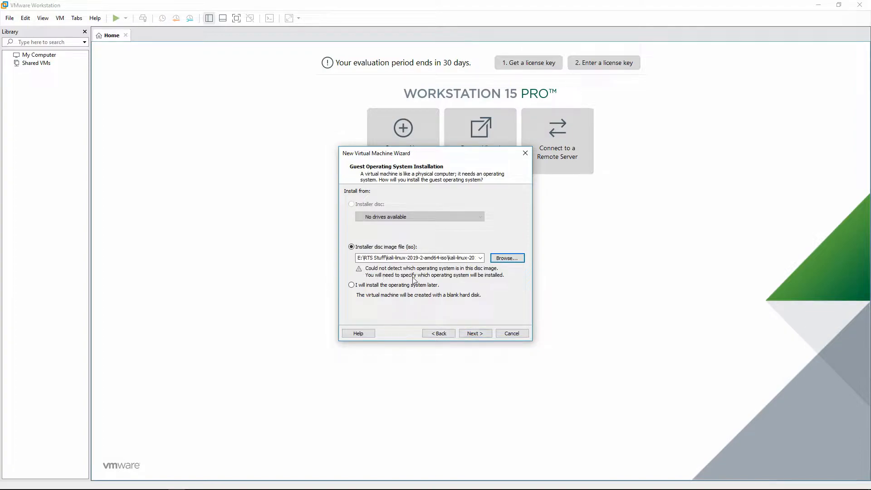
# Select Linux, Debian 9.x 64-bit as the guest operating system
pyautogui.click(476, 333)
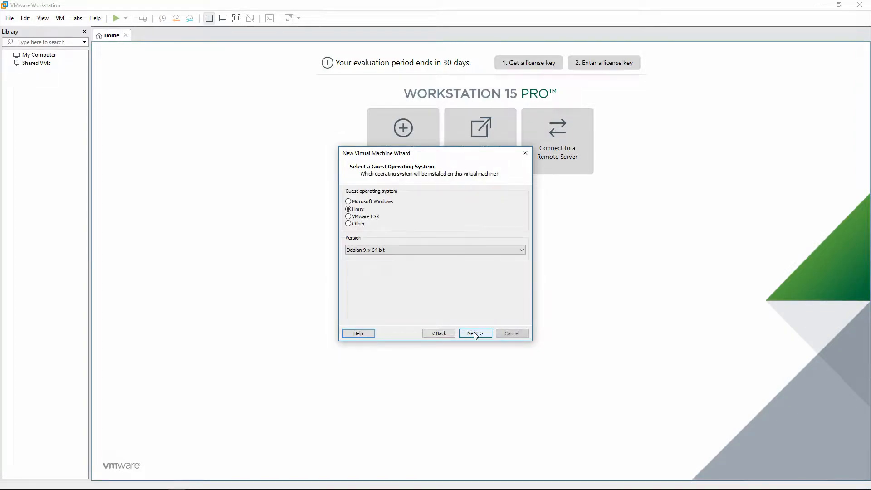
pyautogui.click(380, 251)
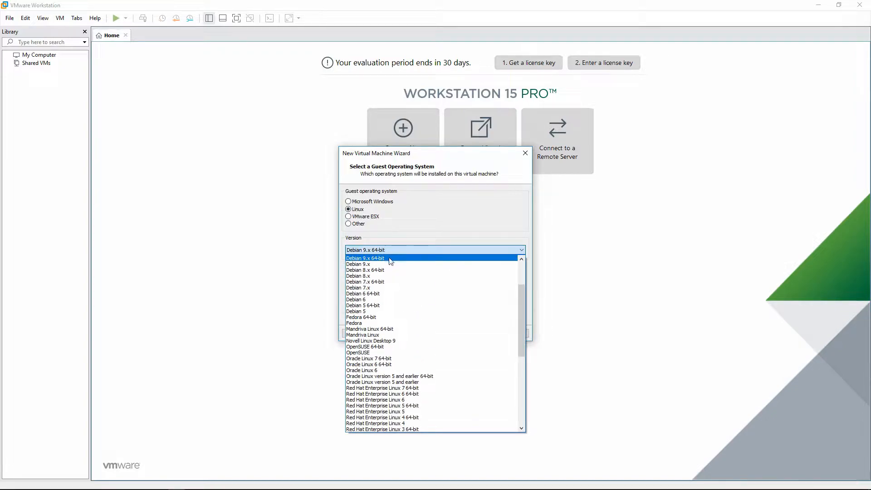
pyautogui.scroll(3, 389, 272)
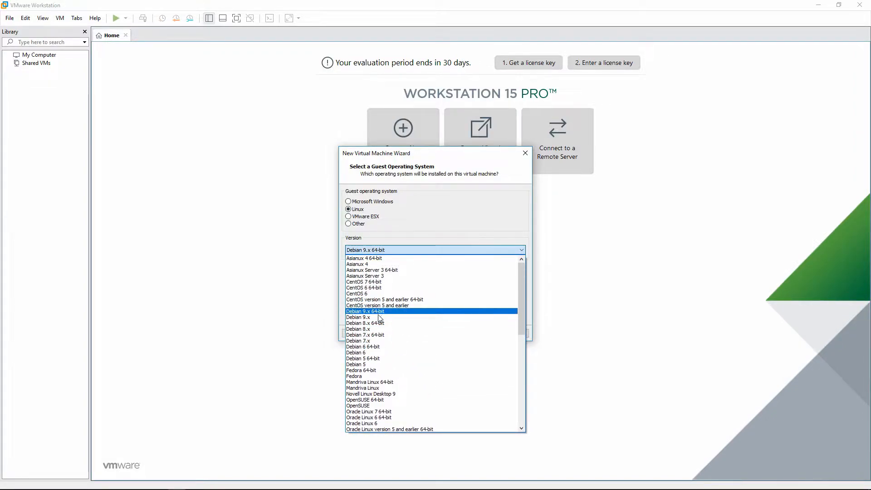
pyautogui.click(373, 313)
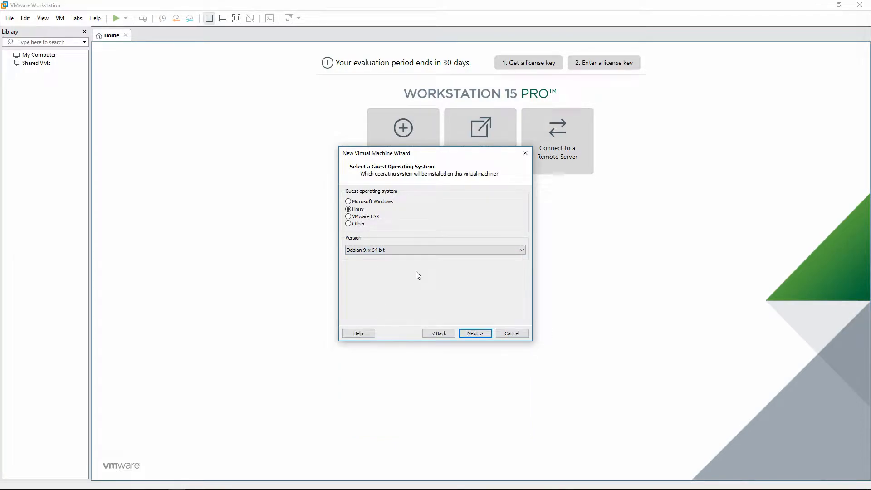
pyautogui.click(476, 333)
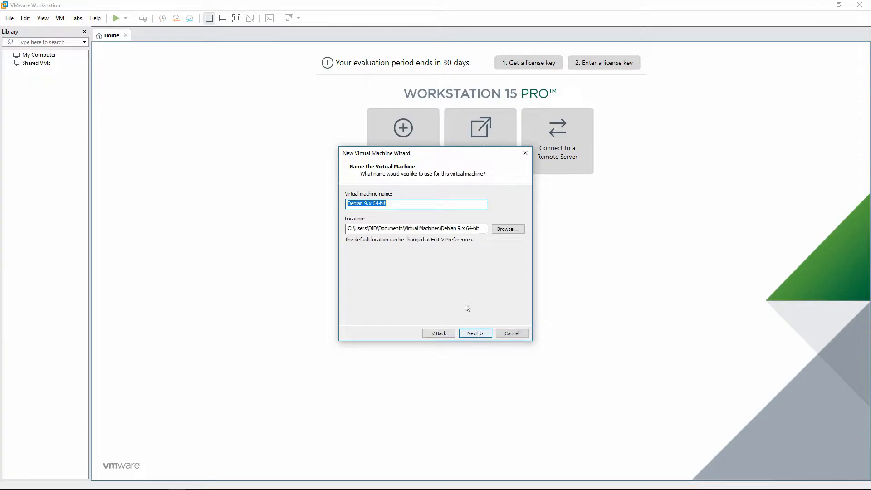
# Name the machine Kali.19 and store it in a new folder on New Volume (E:)
pyautogui.press('BackSpace')
pyautogui.write('Kali.19')
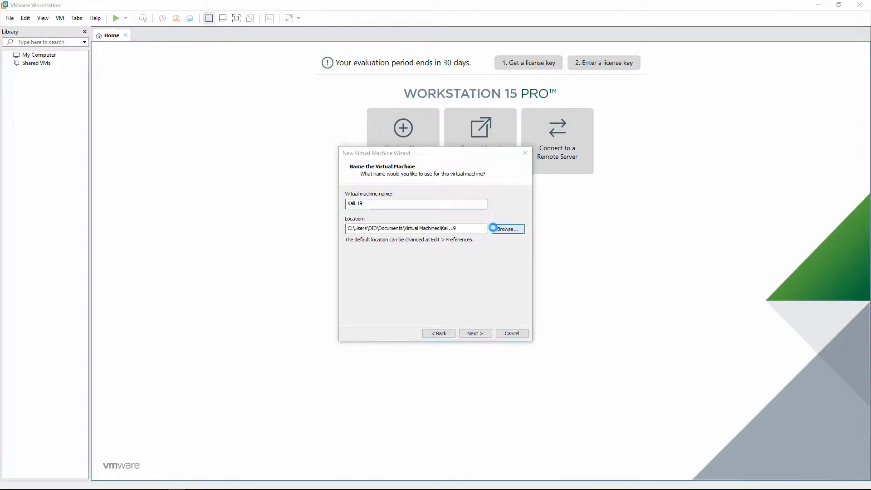
pyautogui.click(504, 229)
pyautogui.scroll(-2, 436, 268)
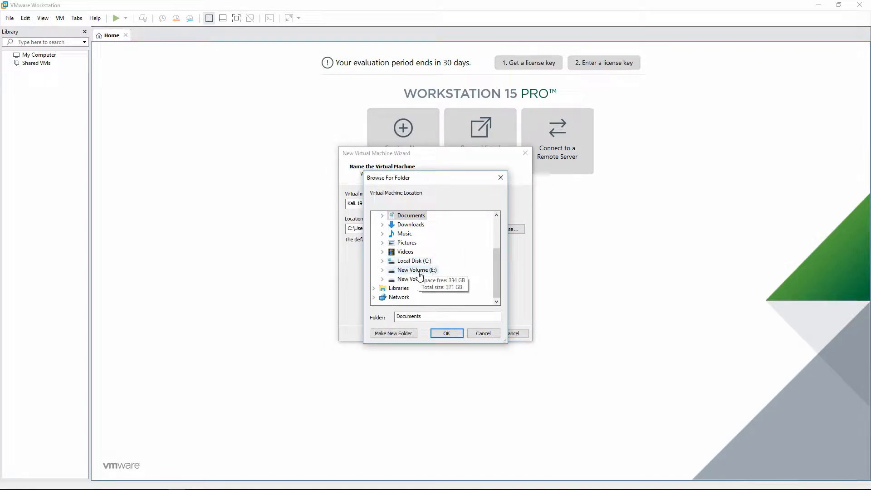
pyautogui.doubleClick(431, 269)
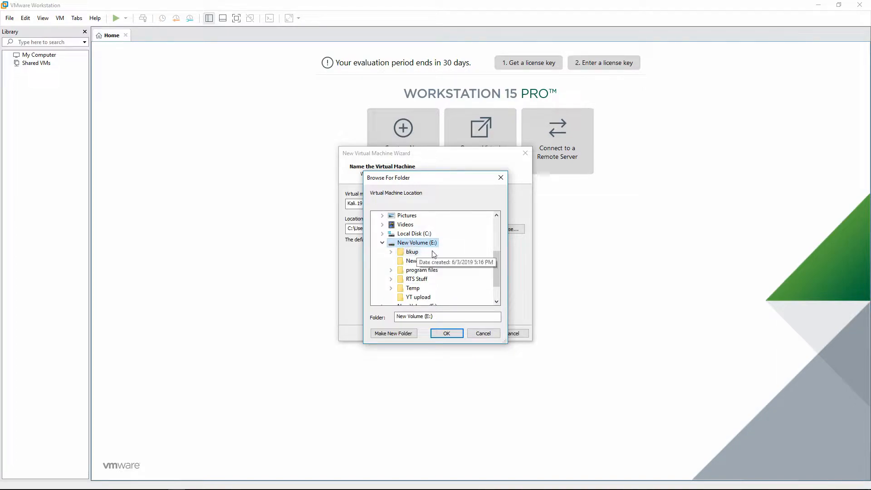
pyautogui.doubleClick(439, 316)
pyautogui.click(394, 334)
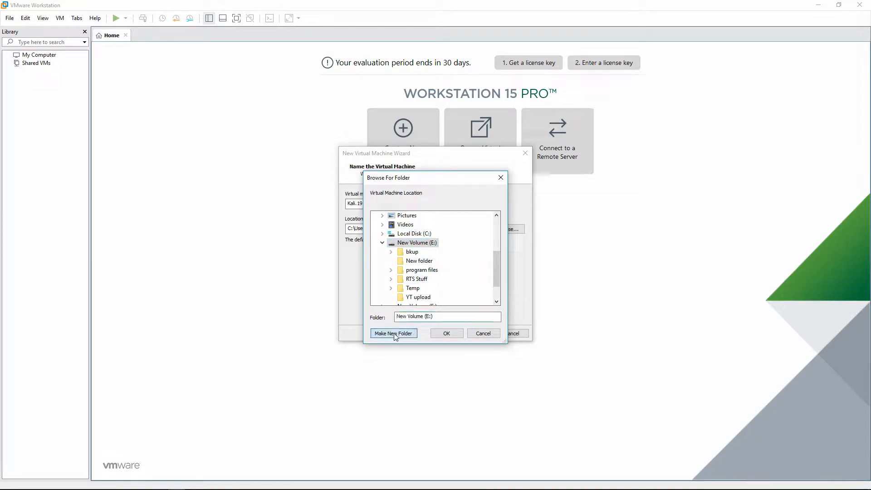
pyautogui.write('Kali')
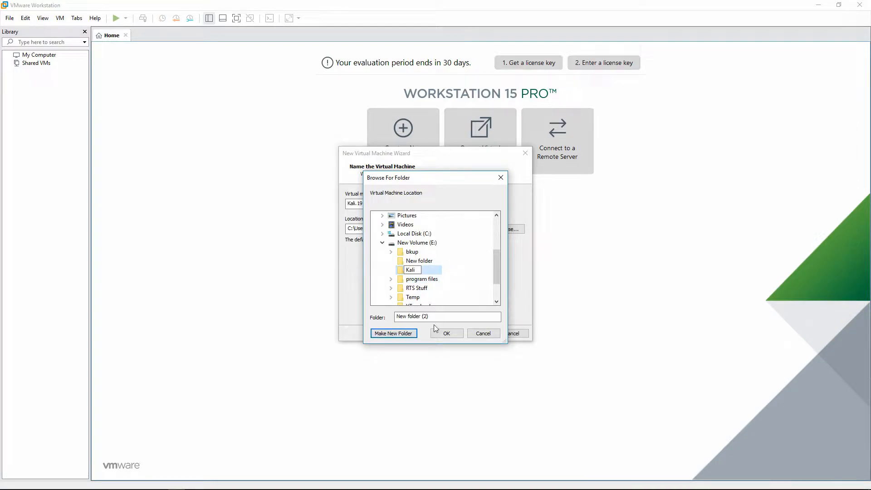
pyautogui.click(446, 333)
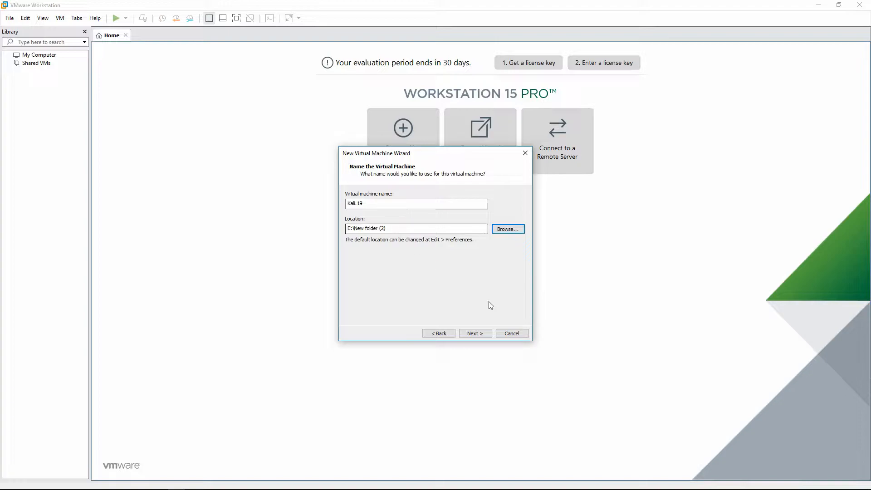
pyautogui.click(481, 333)
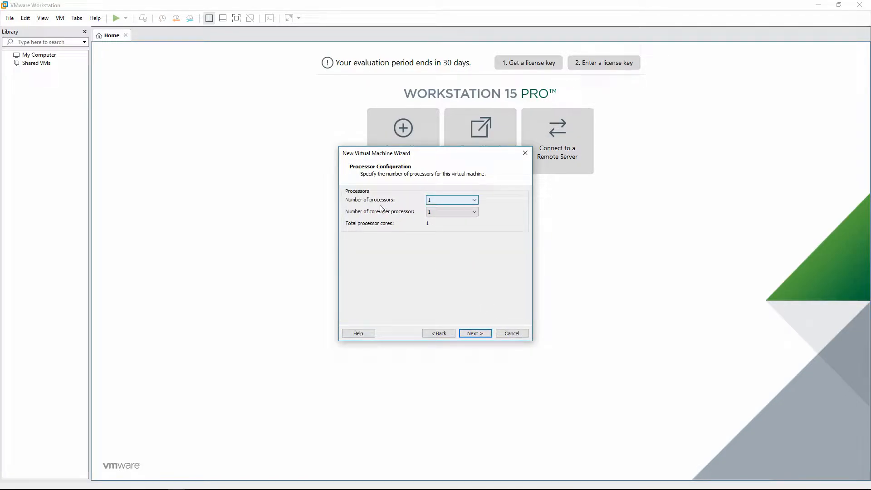
# Give the machine 2 cores per processor and 4 MB of memory
pyautogui.click(444, 212)
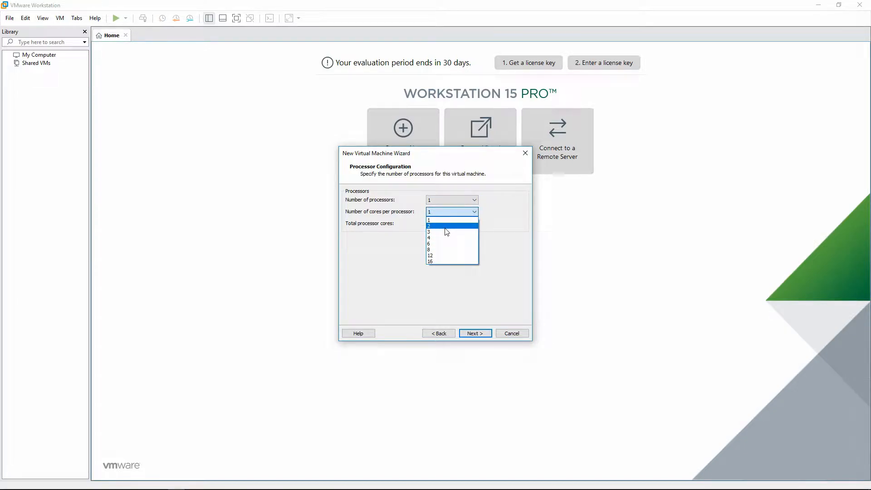
pyautogui.click(447, 226)
pyautogui.click(474, 334)
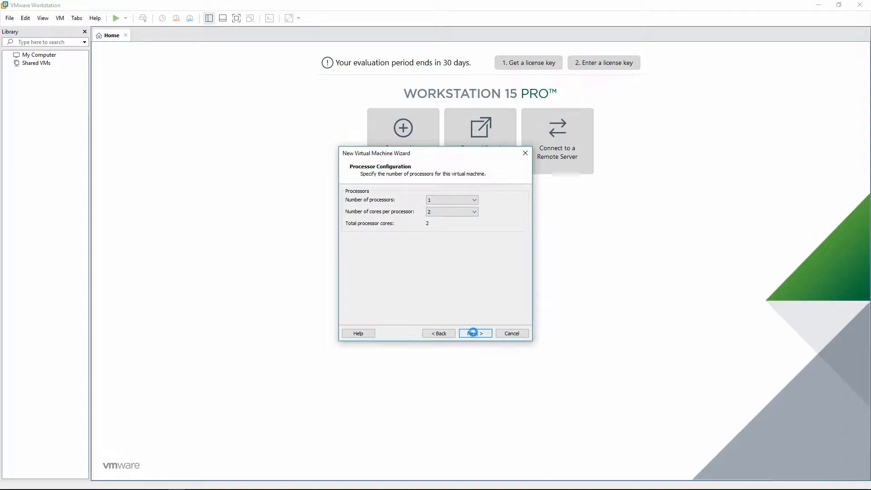
pyautogui.write('4')
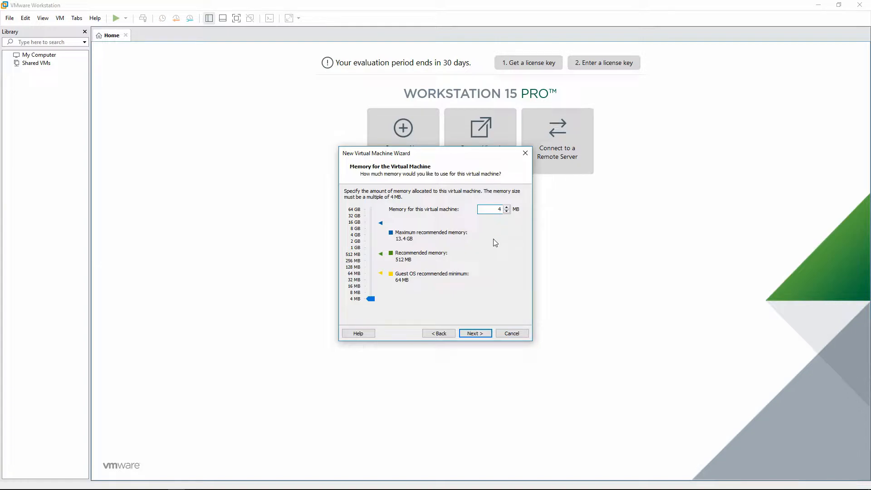
pyautogui.click(476, 334)
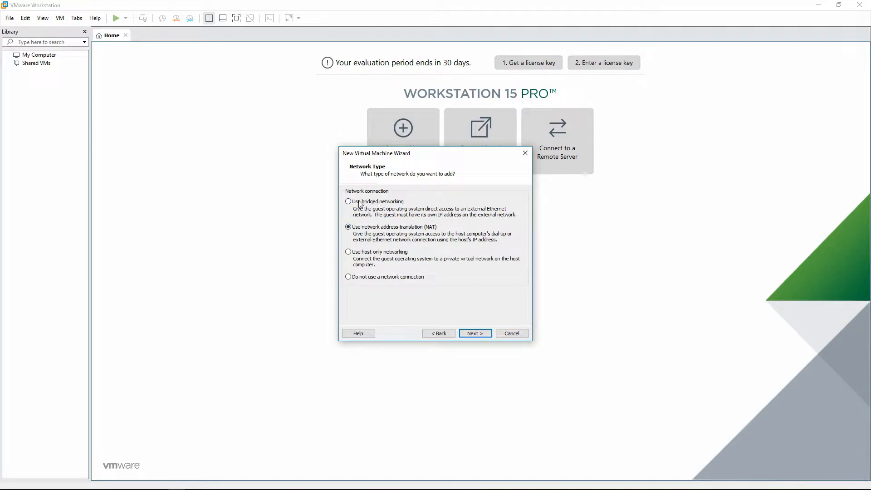
# Keep NAT networking, LSI Logic controller and a new 20 GB split disk, then finish
pyautogui.click(472, 335)
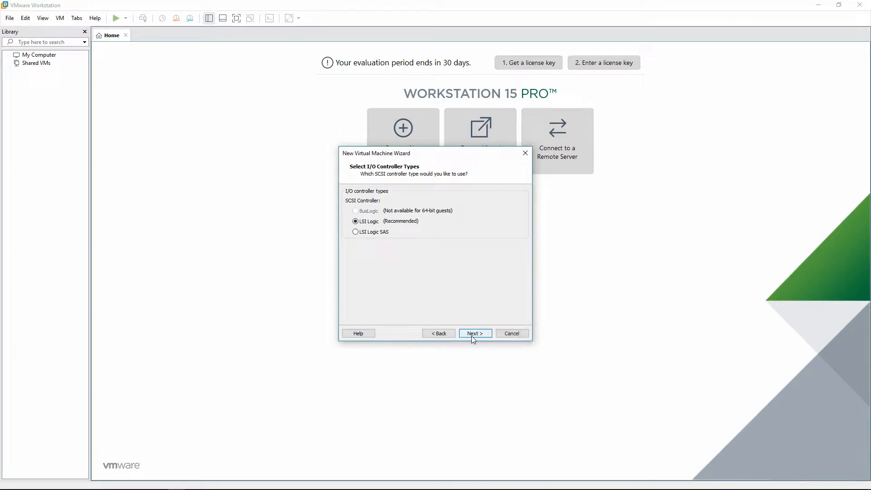
pyautogui.click(472, 335)
pyautogui.click(472, 335)
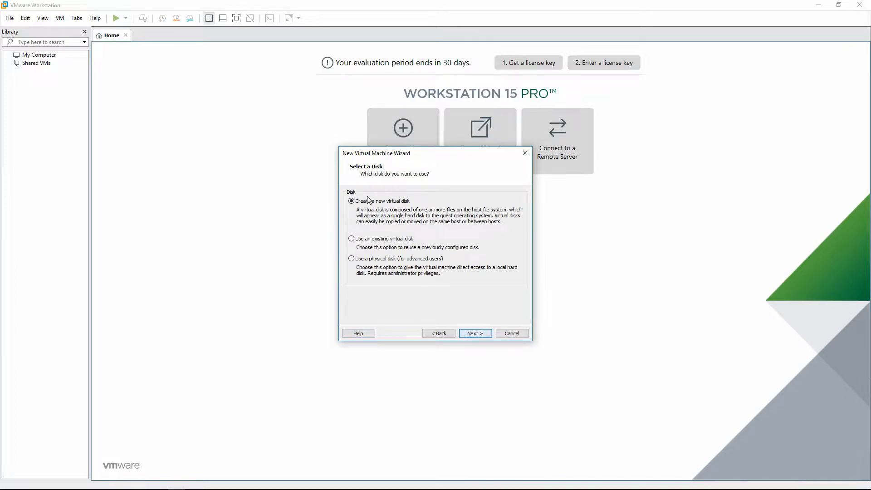
pyautogui.click(481, 336)
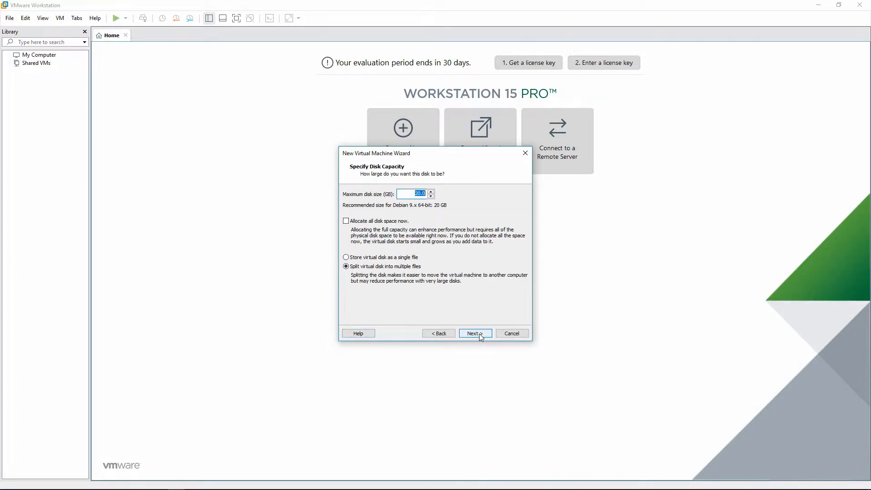
pyautogui.click(479, 335)
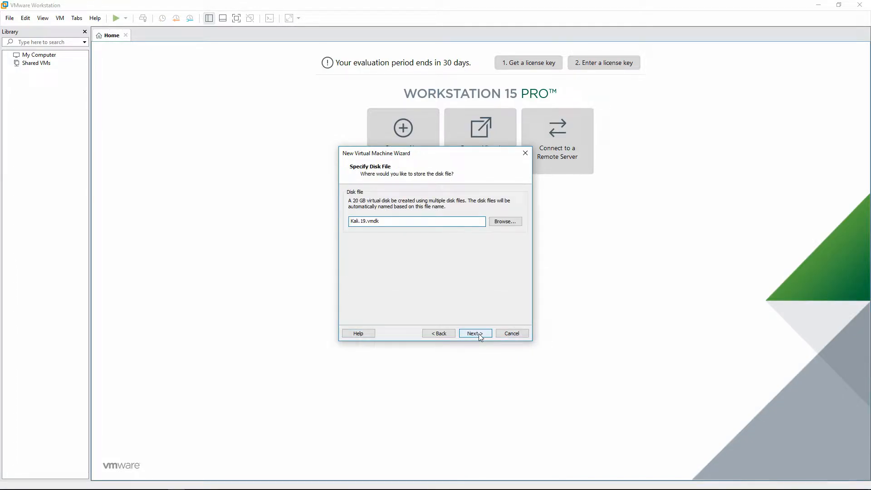
pyautogui.click(479, 333)
pyautogui.click(466, 333)
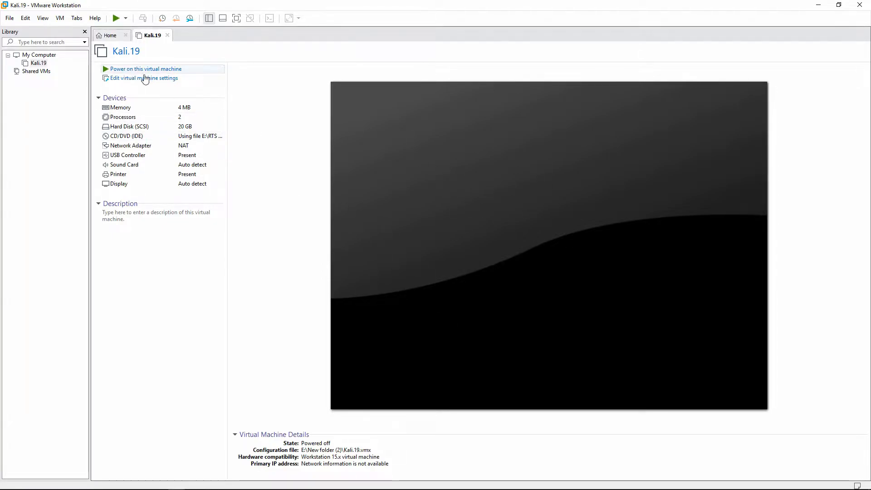
# Power on Kali.19, dismiss the disabled-CPU warning, and focus the VM console
pyautogui.click(130, 70)
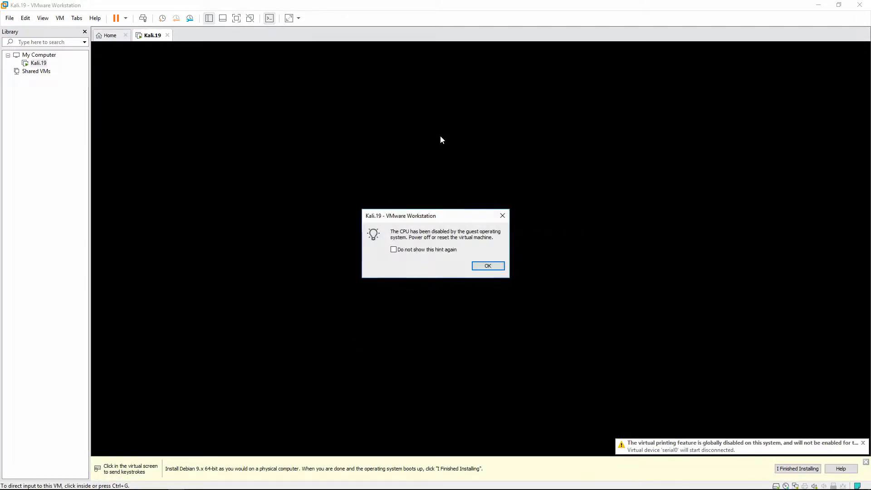
pyautogui.click(498, 266)
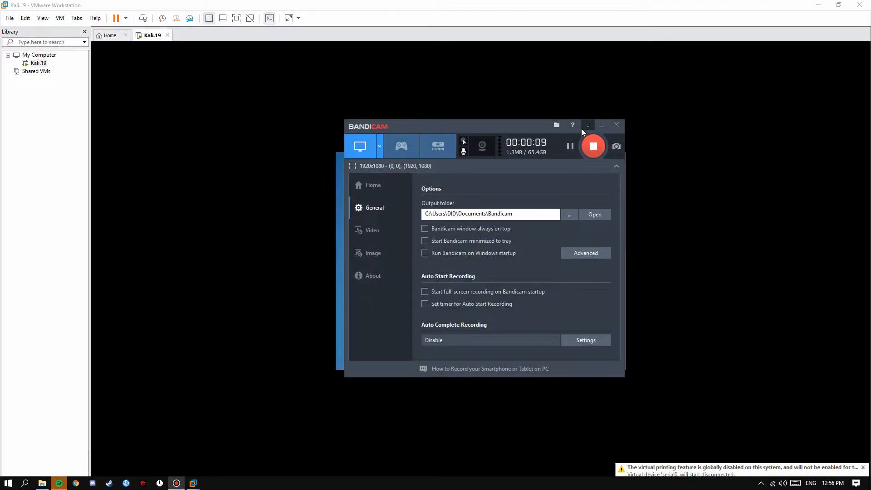
pyautogui.click(588, 126)
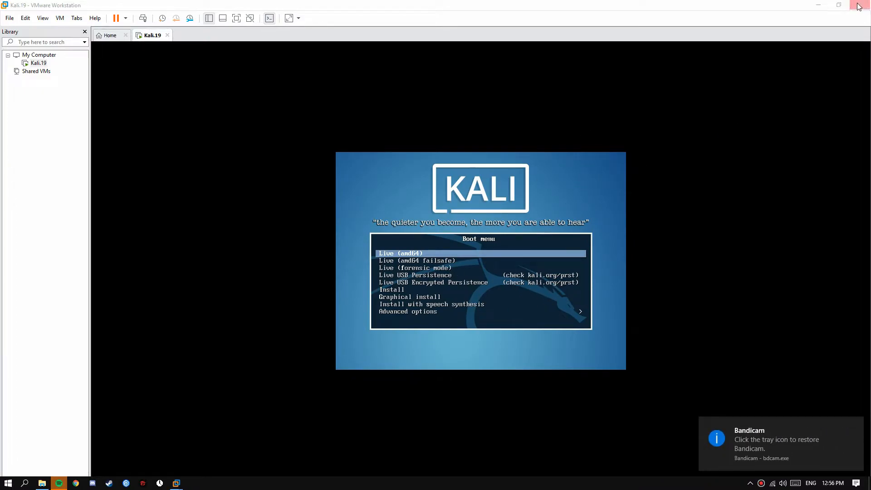
pyautogui.click(563, 187)
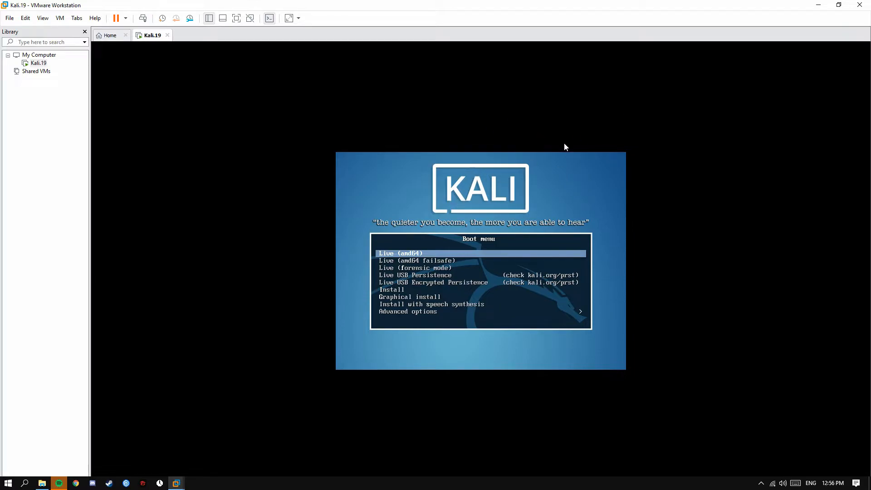
# Launch Graphical install from the boot menu and accept English, the default location and keyboard layout
pyautogui.press('Down')
pyautogui.press('Down')
pyautogui.press('Down')
pyautogui.press('Down')
pyautogui.press('Down')
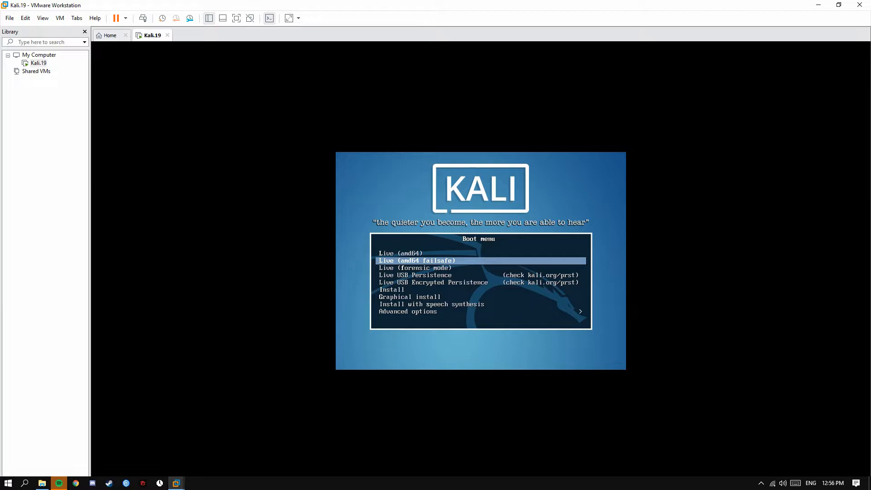
pyautogui.press('Down')
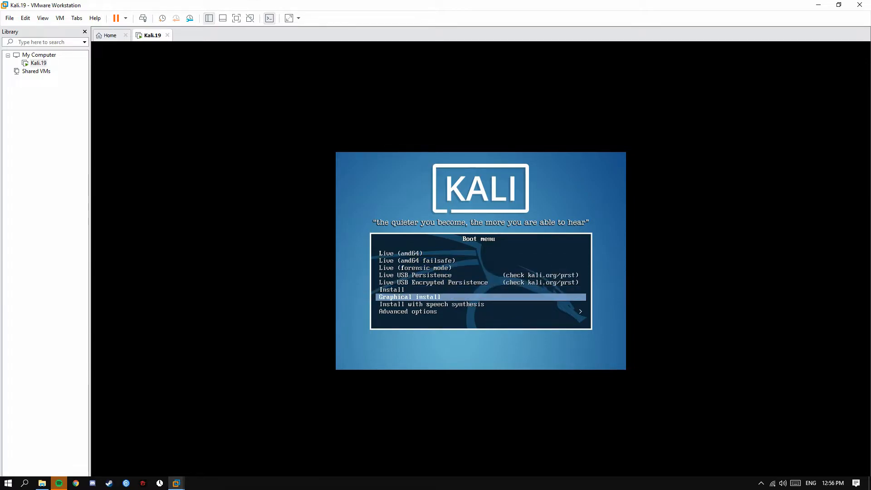
pyautogui.press('Return')
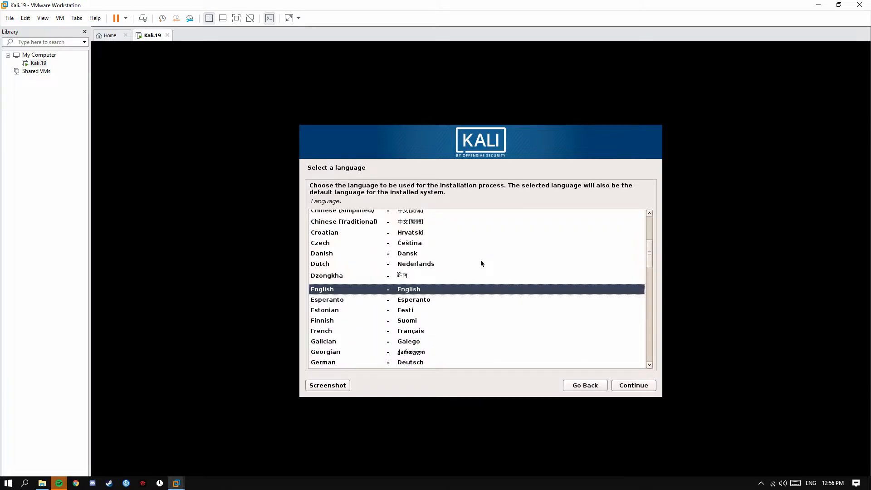
pyautogui.click(635, 388)
pyautogui.click(634, 388)
pyautogui.click(635, 386)
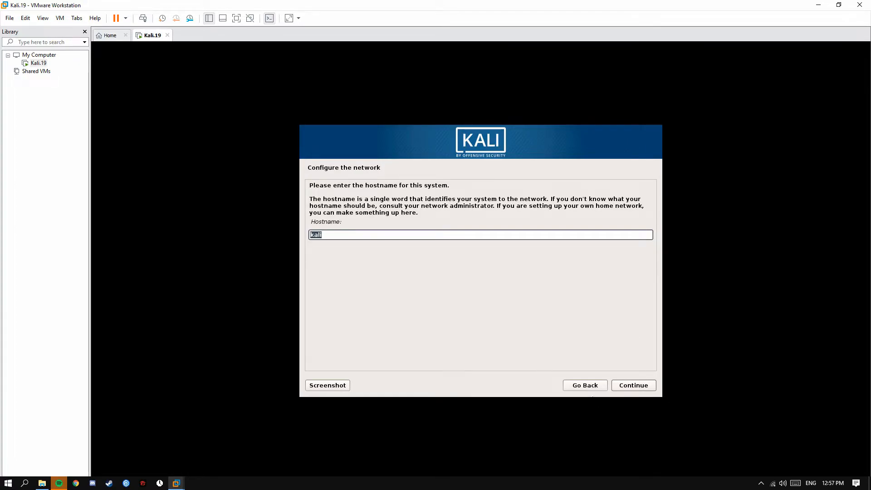
# Keep the hostname kali and set the domain name to kali
pyautogui.click(630, 385)
pyautogui.write('kali')
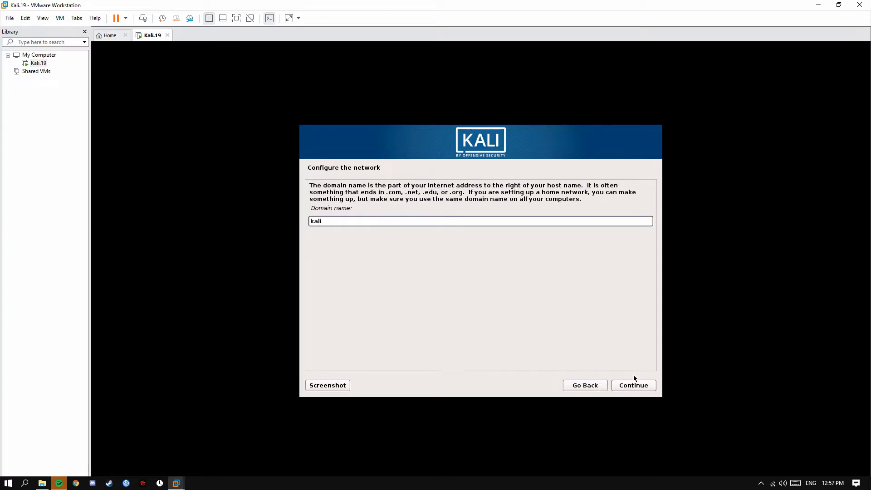
pyautogui.click(632, 385)
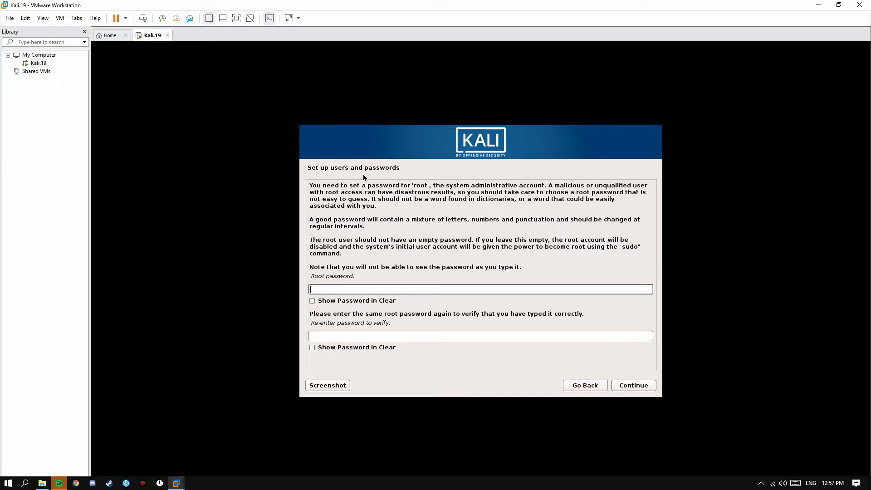
# Enter and confirm the root password, showing both fields in clear text
pyautogui.write('●●●')
pyautogui.press('Tab')
pyautogui.write('●')
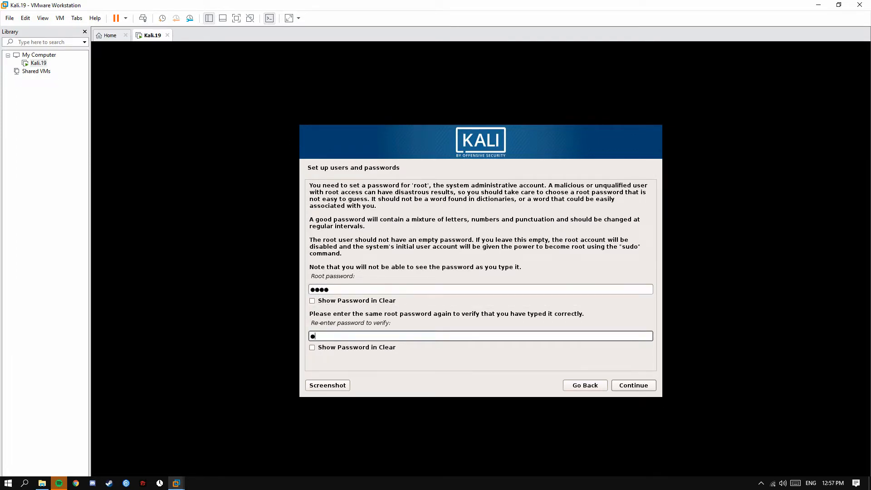
pyautogui.write('●●●')
pyautogui.click(313, 300)
pyautogui.click(320, 347)
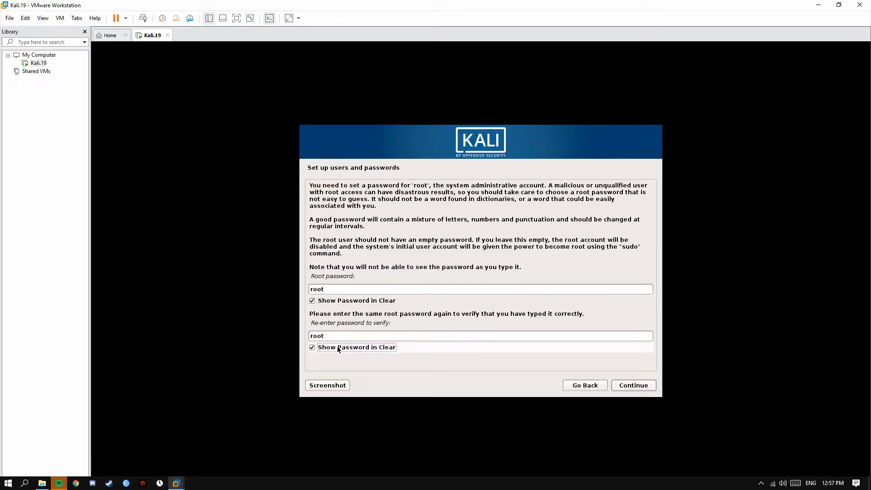
pyautogui.click(634, 385)
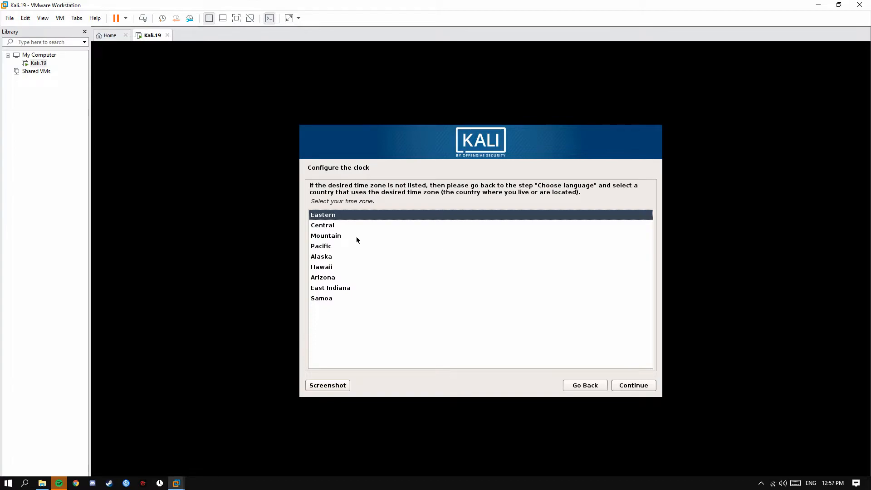
# Keep the Eastern time zone and guided-partition the entire 21.5 GB SCSI3 disk as one partition
pyautogui.click(616, 386)
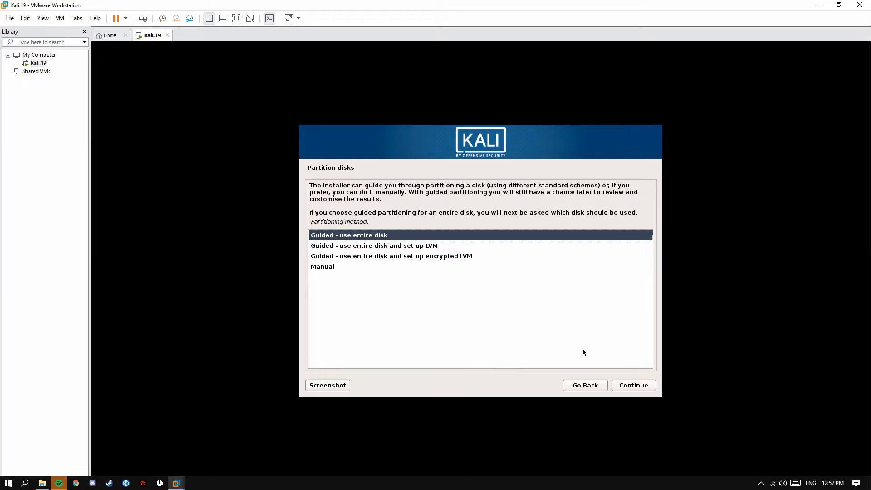
pyautogui.click(639, 386)
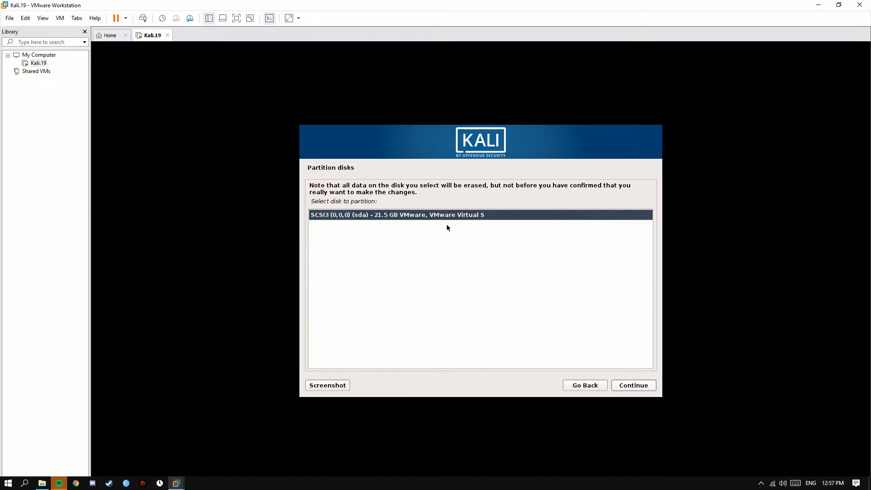
pyautogui.click(637, 386)
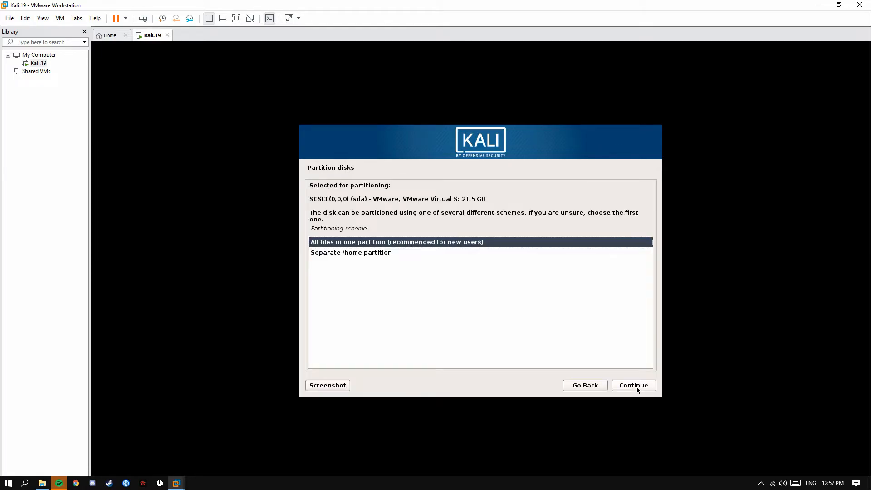
pyautogui.click(630, 385)
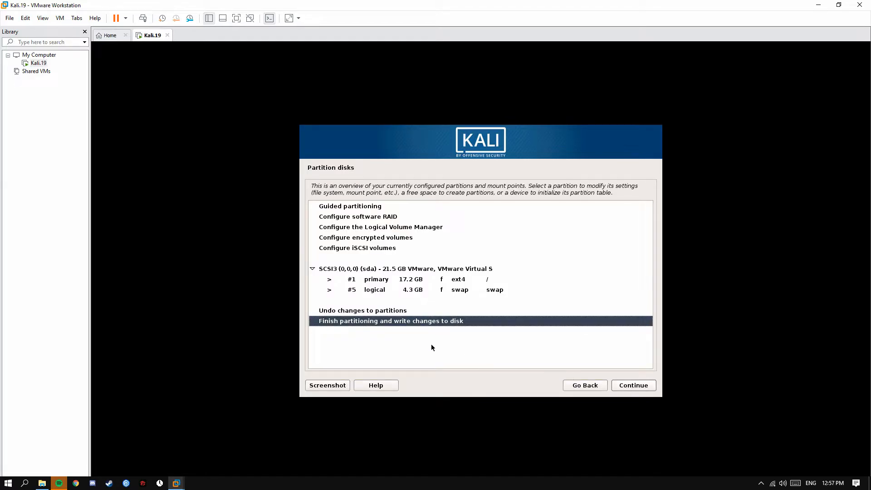
pyautogui.click(625, 388)
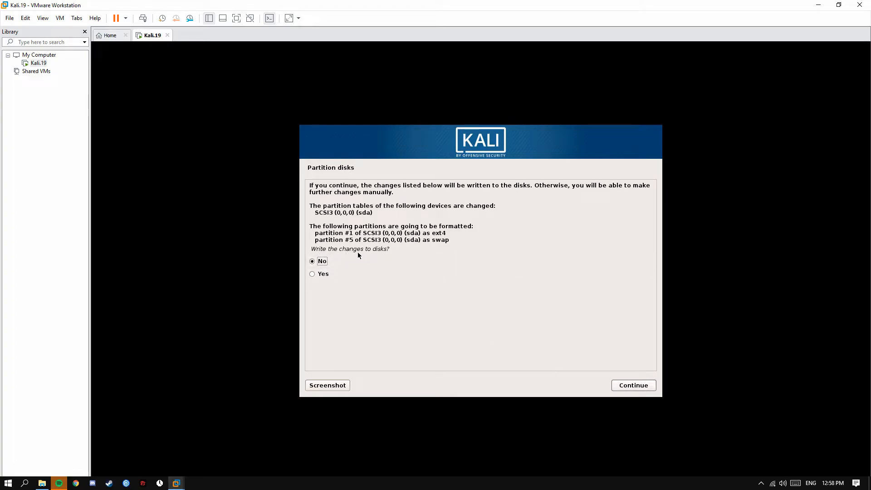
# Answer Yes to writing the partition changes so installation starts, then start background music
pyautogui.click(320, 274)
pyautogui.click(619, 386)
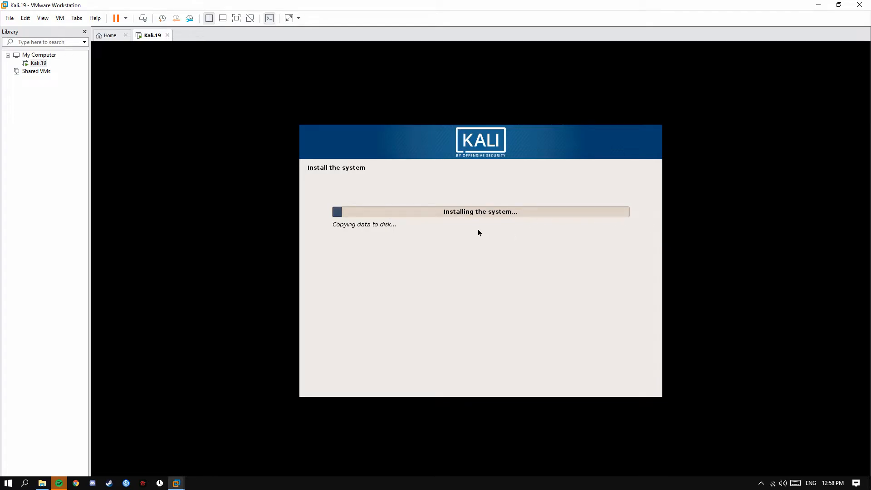
pyautogui.click(59, 483)
pyautogui.click(436, 471)
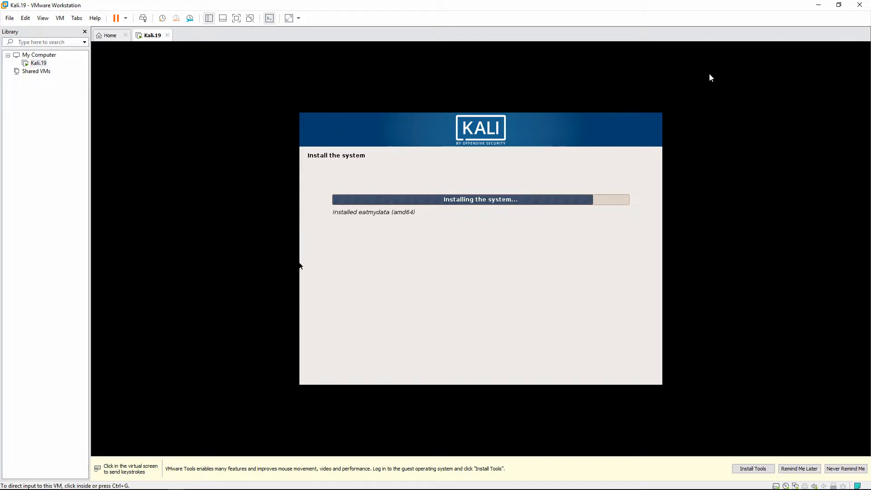
# Accept the network mirror with a blank HTTP proxy so apt gets configured
pyautogui.click(709, 74)
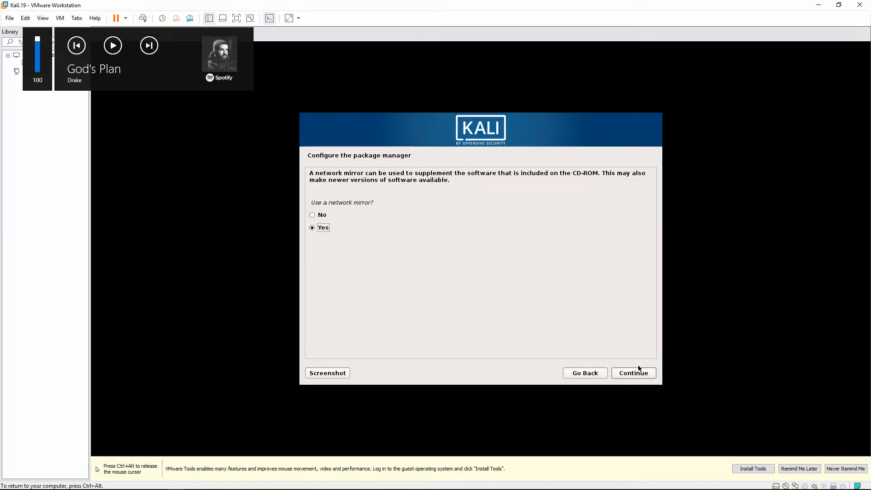
pyautogui.click(647, 376)
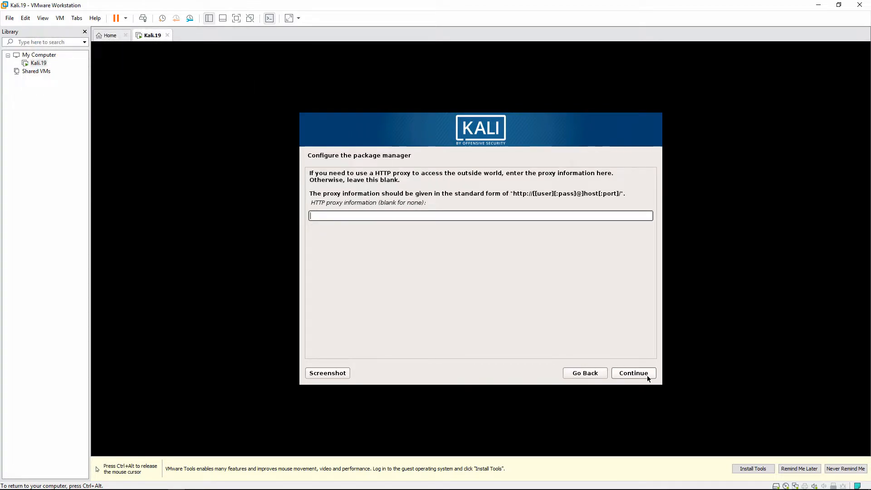
pyautogui.click(633, 373)
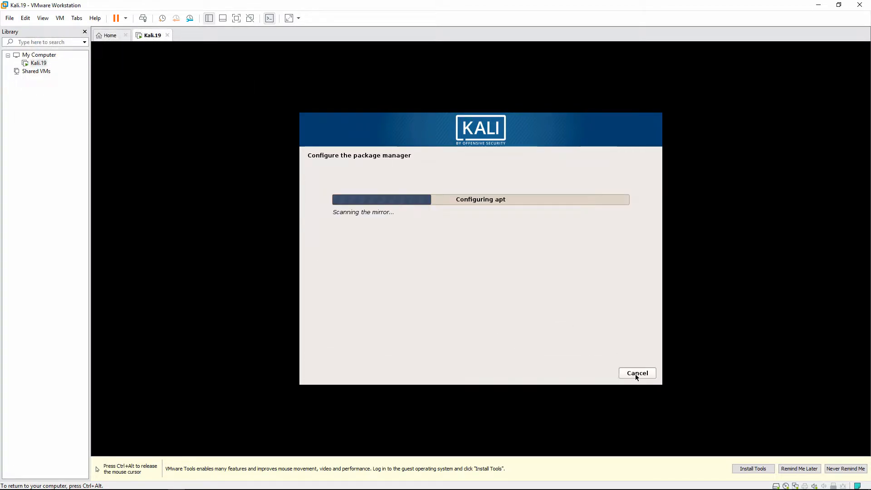
pyautogui.hotkey('ctrl', 'alt')
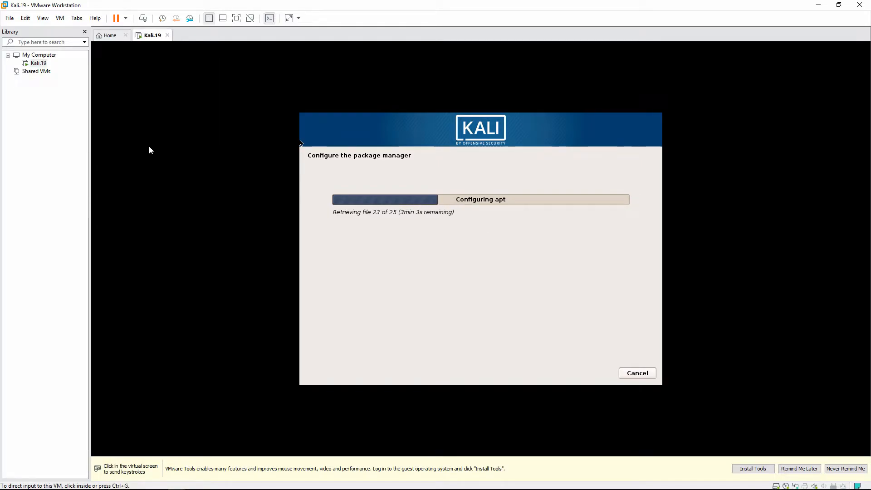
pyautogui.click(461, 208)
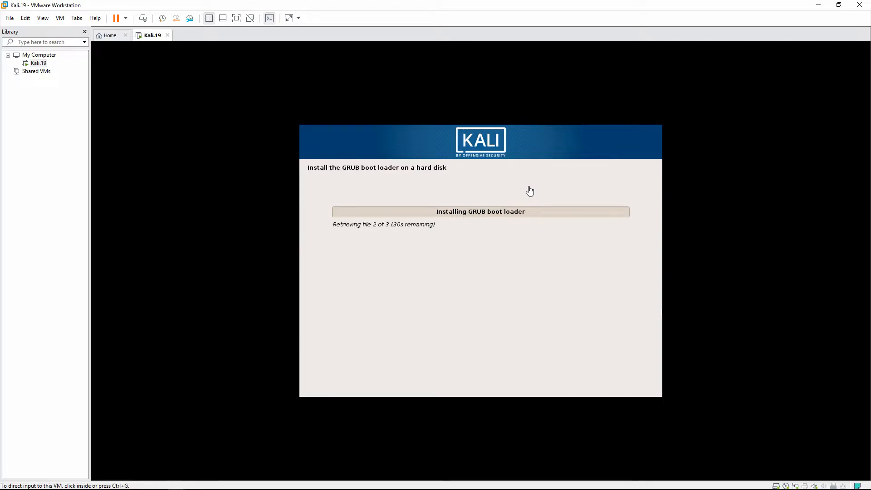
# Pause the music and install GRUB to the master boot record on /dev/sda
pyautogui.press('XF86AudioPlay')
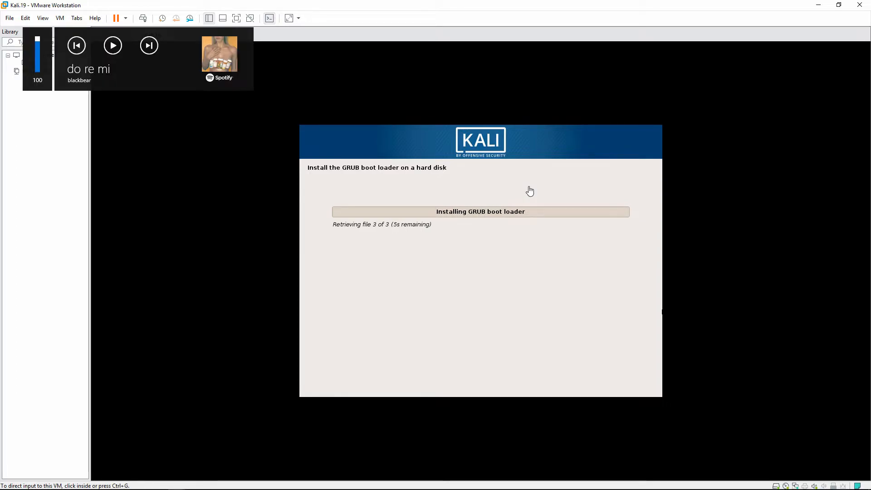
pyautogui.click(524, 163)
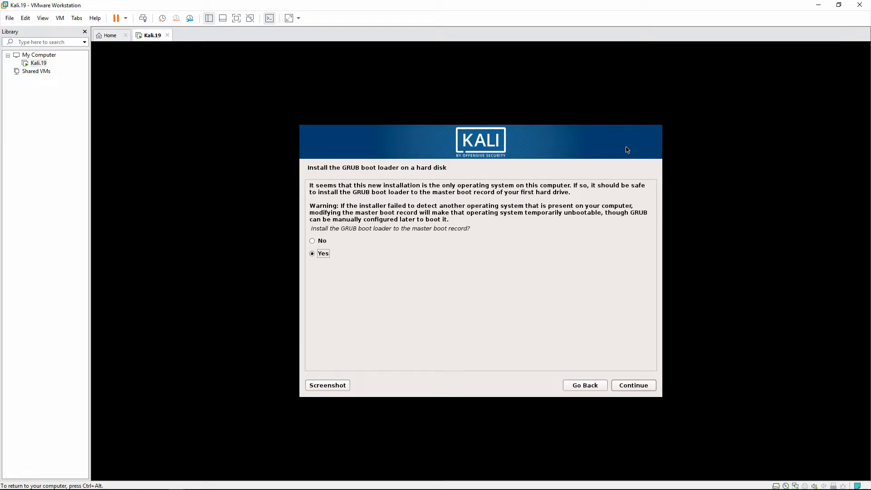
pyautogui.click(639, 385)
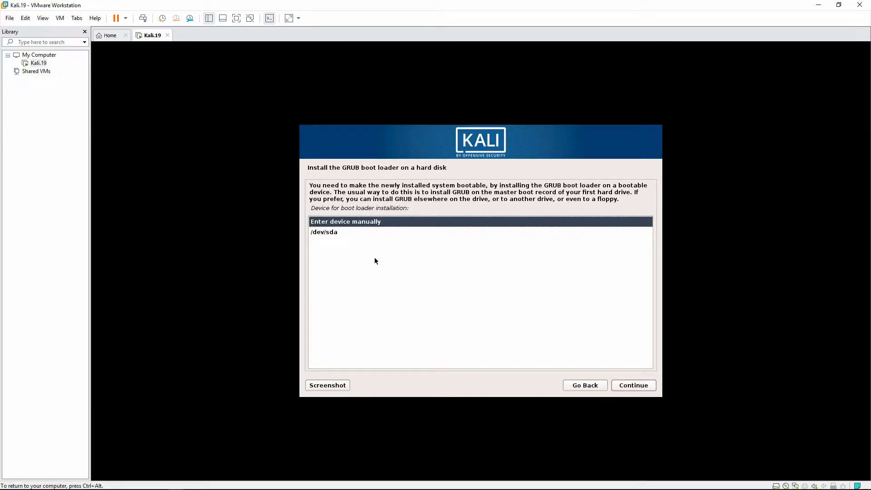
pyautogui.click(362, 233)
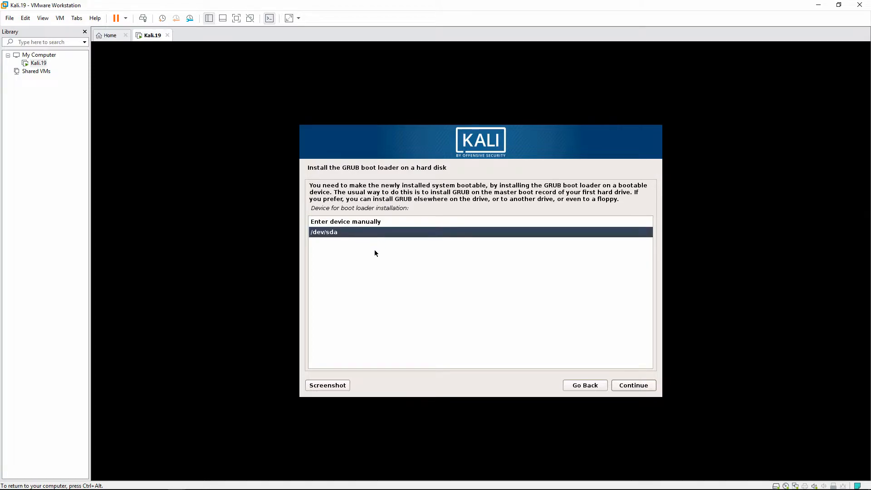
pyautogui.click(333, 223)
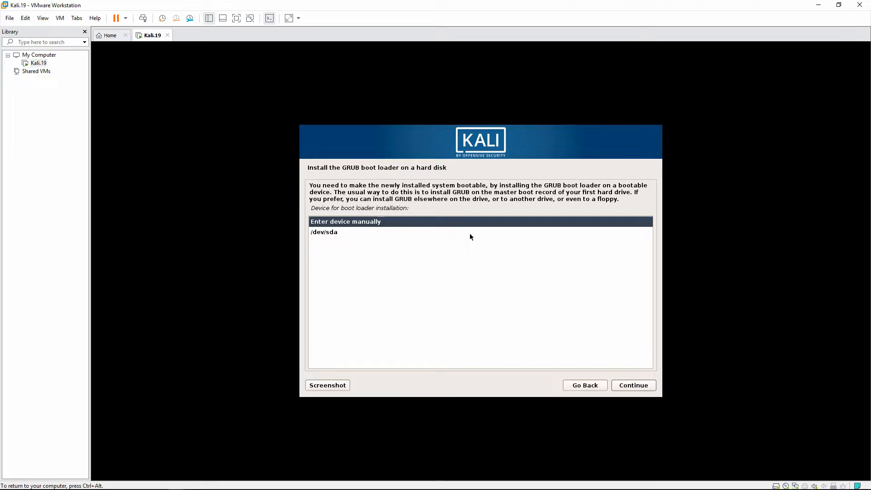
pyautogui.click(395, 232)
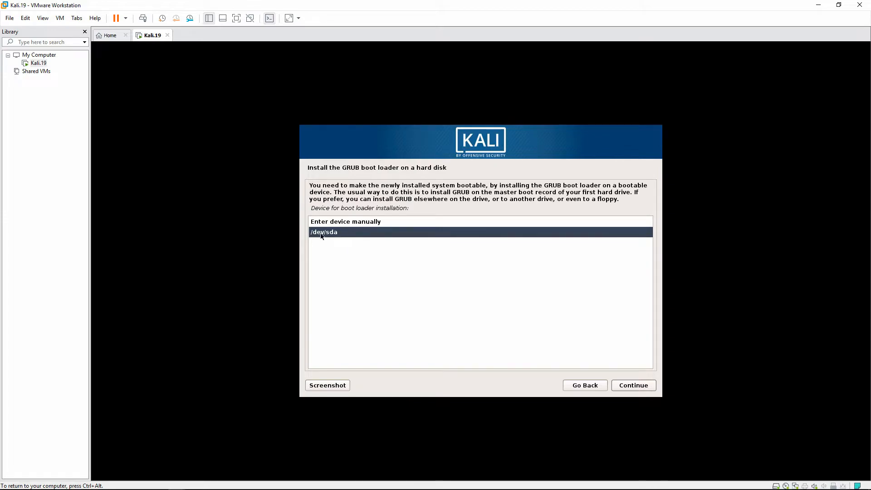
pyautogui.click(631, 385)
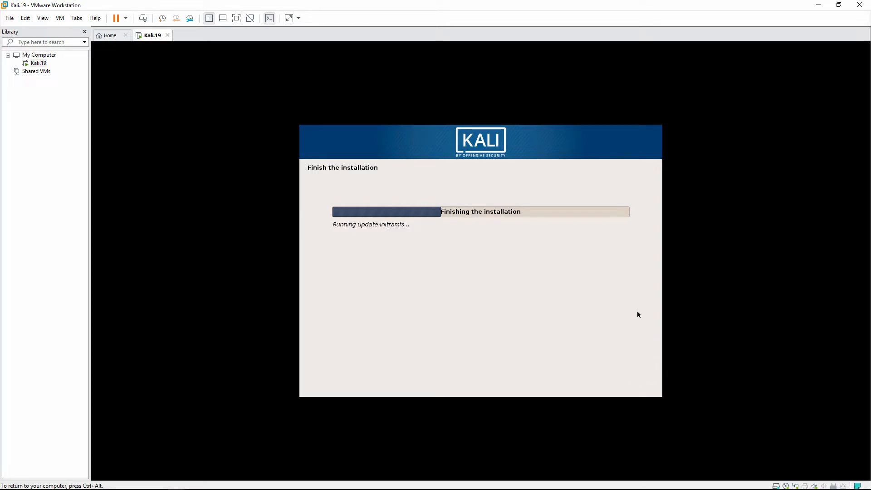
# Dismiss the VM menu and continue past the Installation complete notice
pyautogui.click(59, 18)
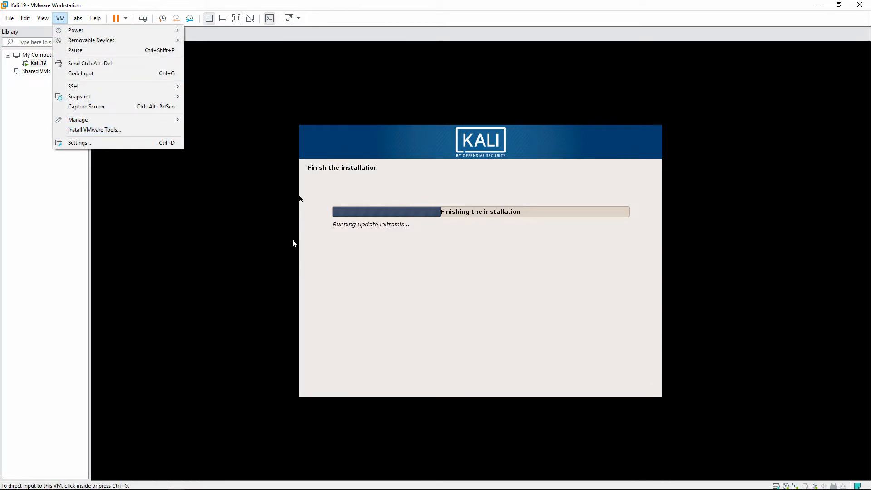
pyautogui.click(326, 267)
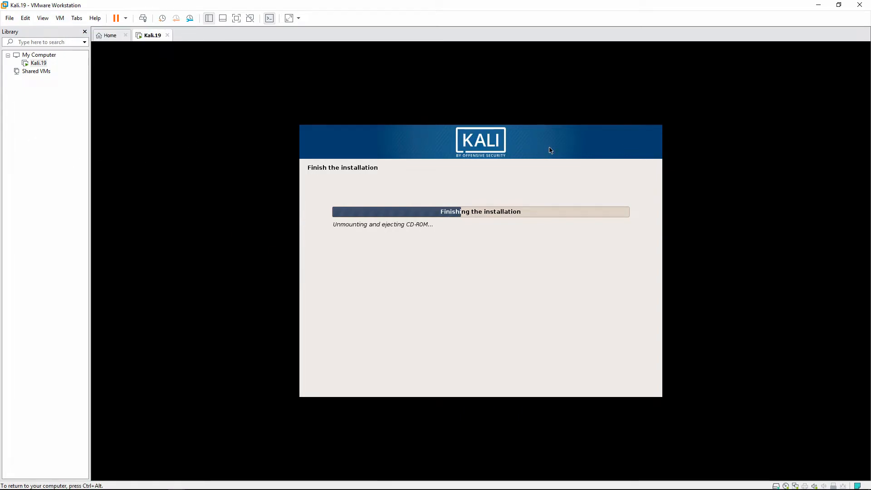
pyautogui.hotkey('ctrl', 'alt')
pyautogui.click(633, 385)
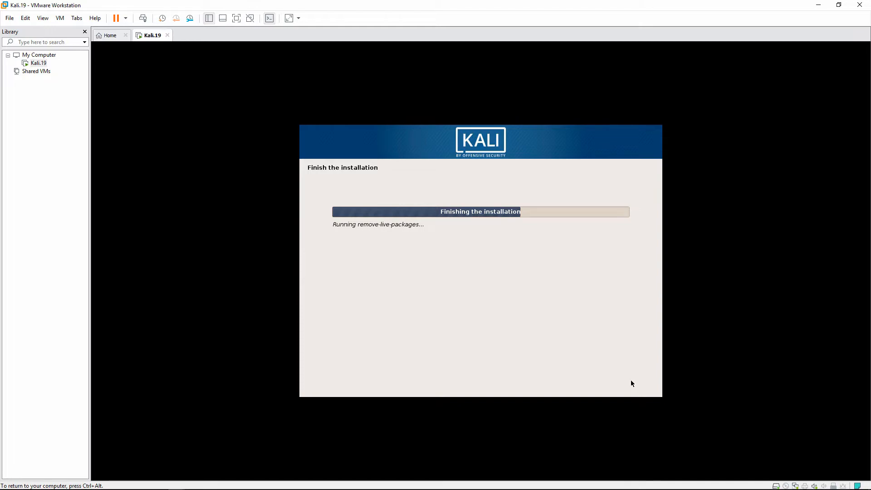
# Show the host desktop, use its context menu and taskbar, then recapture input into the rebooting VM
pyautogui.hotkey('ctrl', 'alt')
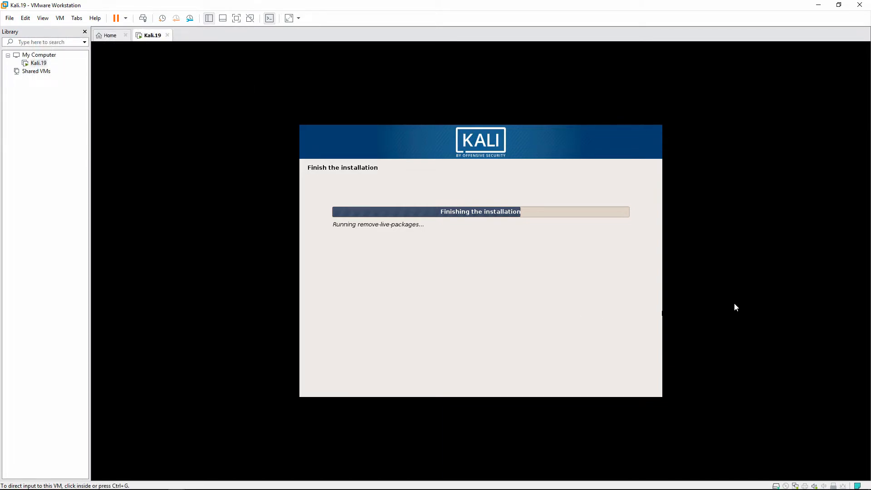
pyautogui.press('super+d')
pyautogui.rightClick(182, 95)
pyautogui.moveTo(204, 100)
pyautogui.click(307, 157)
pyautogui.moveTo(177, 484)
pyautogui.click(227, 430)
pyautogui.click(533, 285)
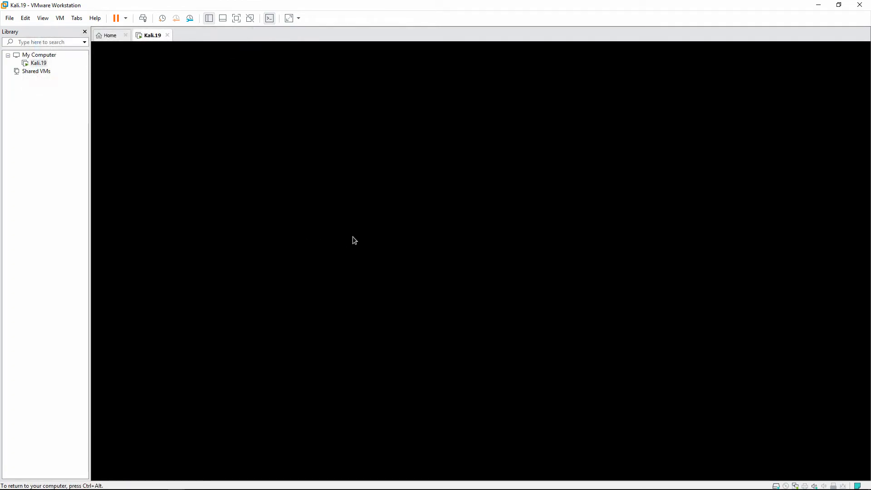
# Sign in at the Kali login screen as root with the account password
pyautogui.write('r')
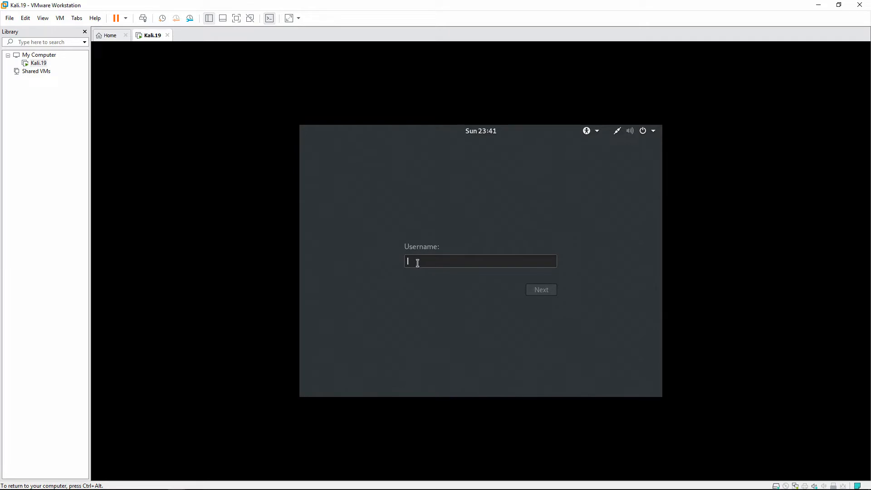
pyautogui.write('oot')
pyautogui.press('Return')
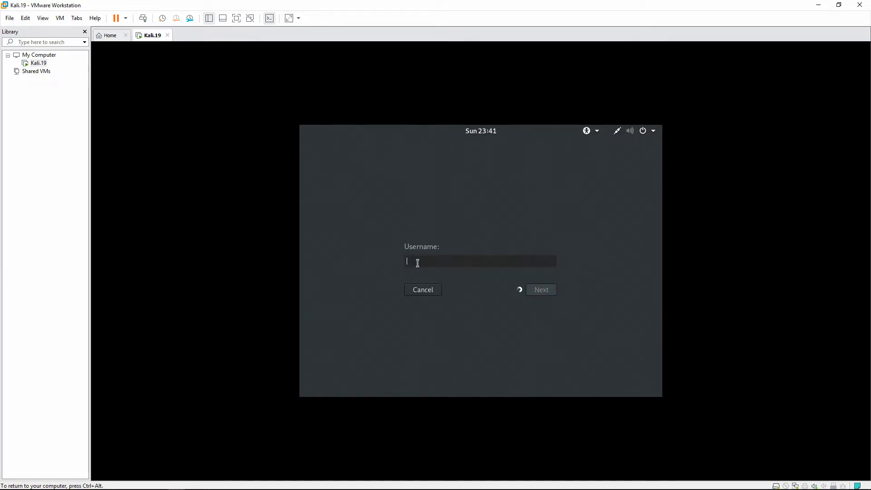
pyautogui.write('toor')
pyautogui.press('Return')
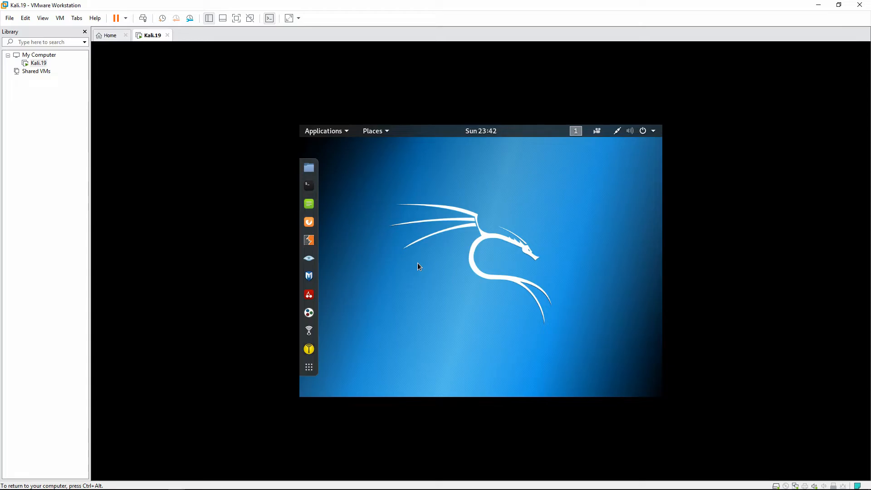
# Mount the VMware Tools disc via VM > Install VMware Tools and open its tar.gz archive
pyautogui.click(60, 18)
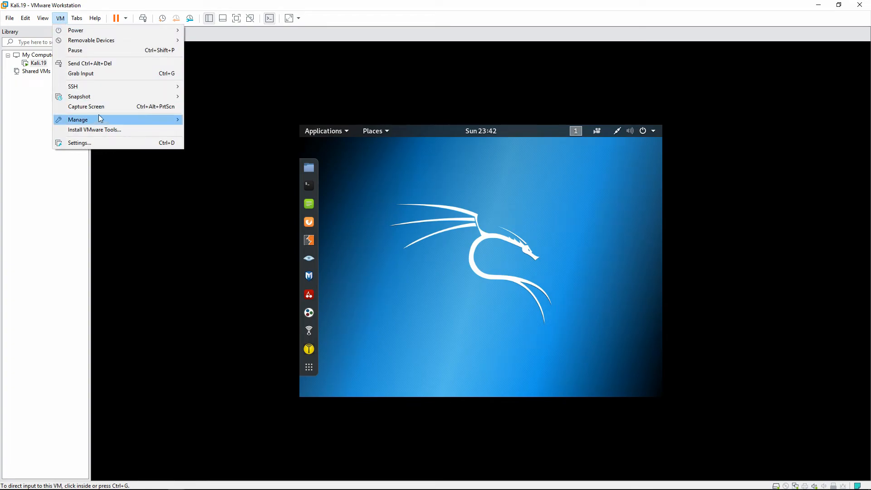
pyautogui.click(97, 129)
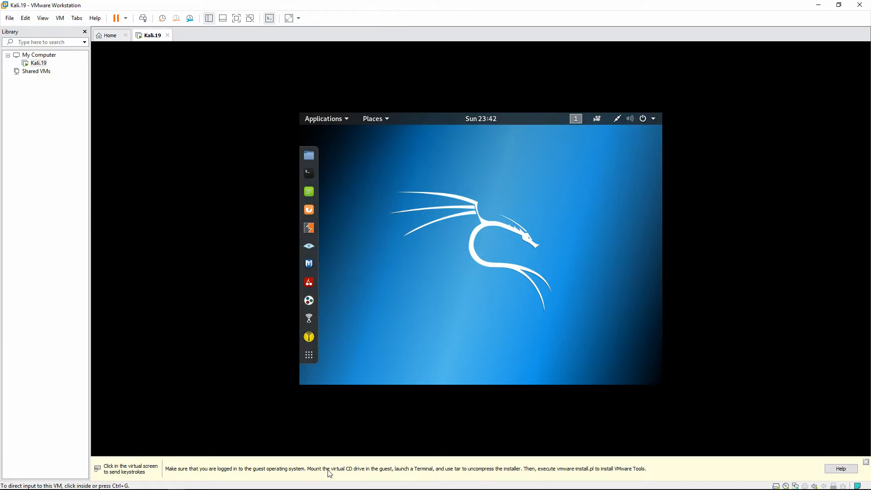
pyautogui.click(400, 109)
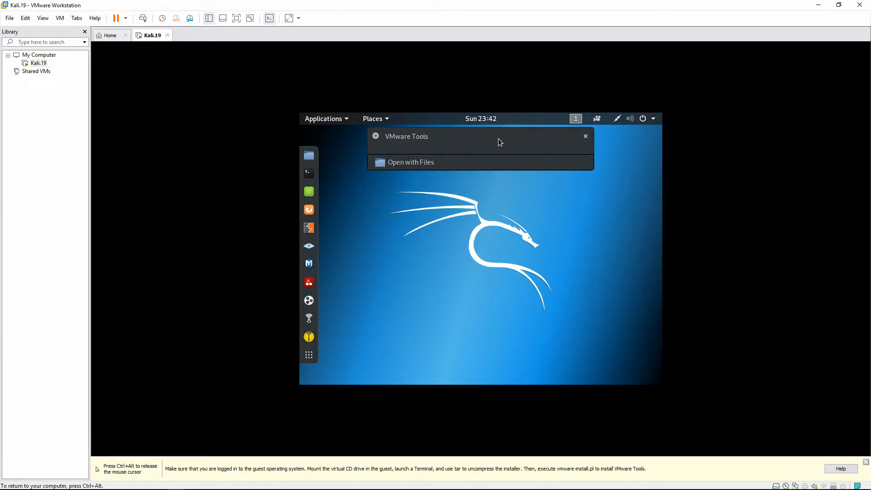
pyautogui.click(438, 166)
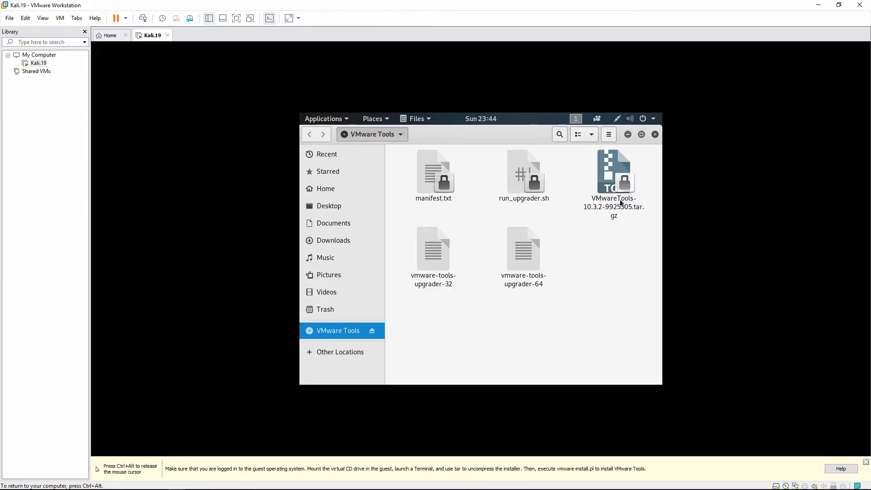
pyautogui.click(621, 187)
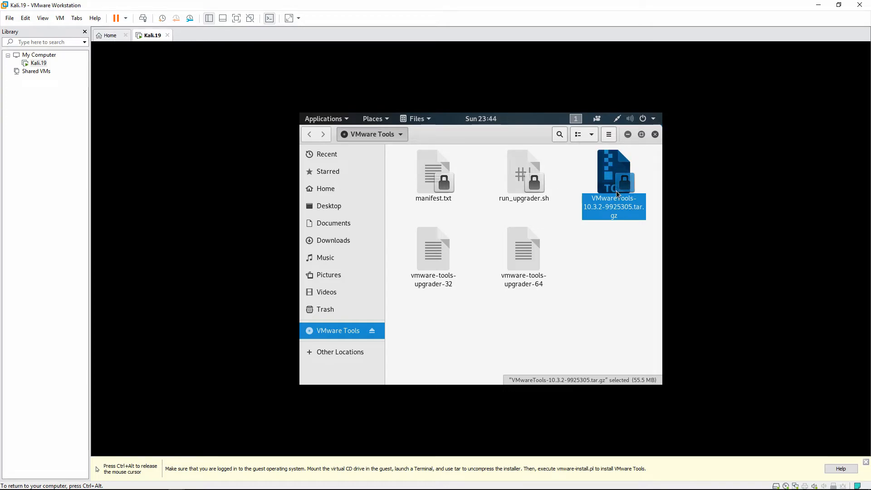
pyautogui.doubleClick(625, 189)
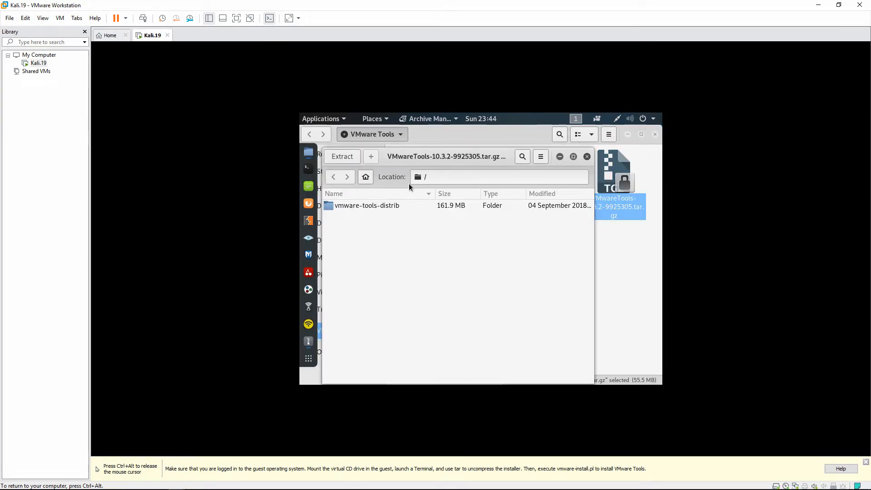
# Extract all archive files to the Desktop, then close Archive Manager and Files
pyautogui.click(375, 205)
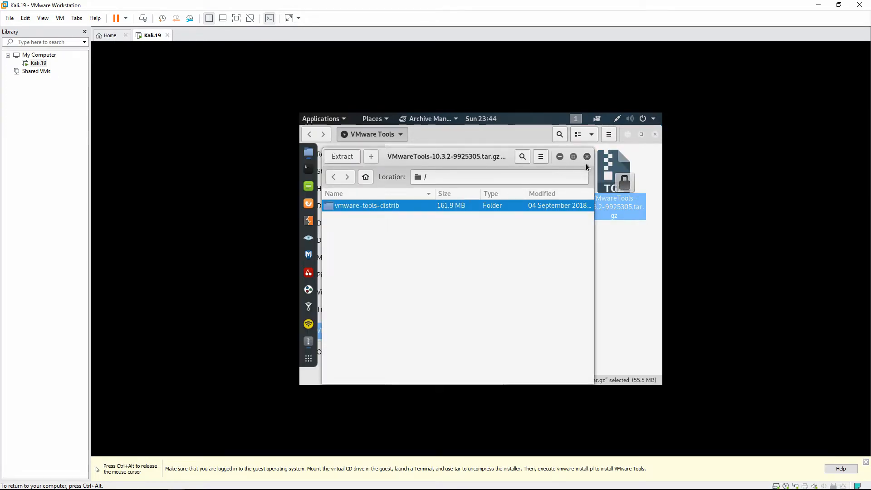
pyautogui.click(339, 158)
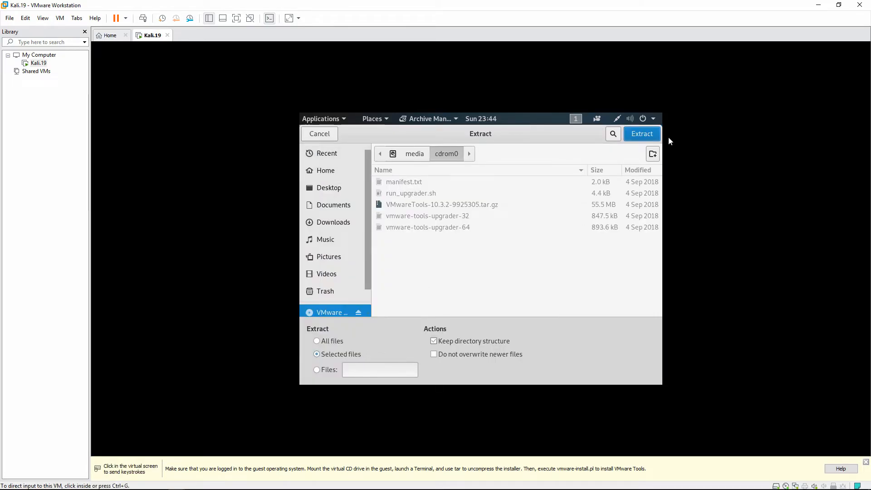
pyautogui.click(644, 136)
pyautogui.click(523, 290)
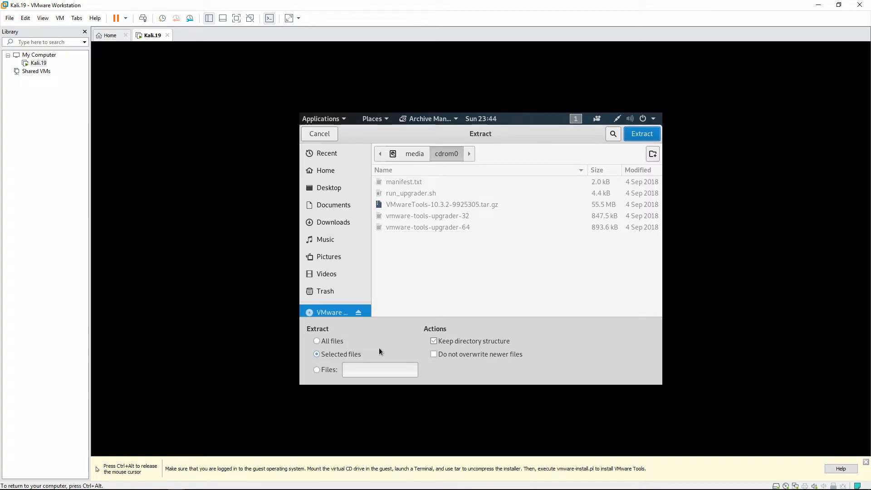
pyautogui.click(338, 342)
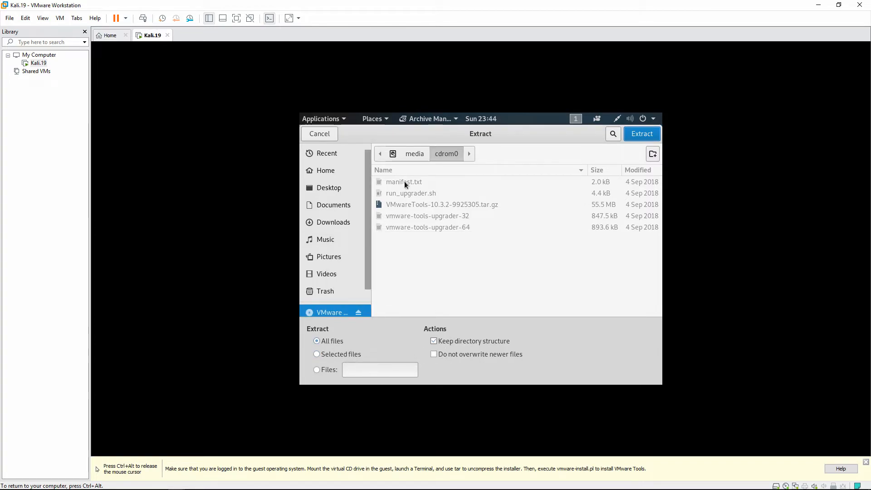
pyautogui.click(328, 188)
pyautogui.click(639, 134)
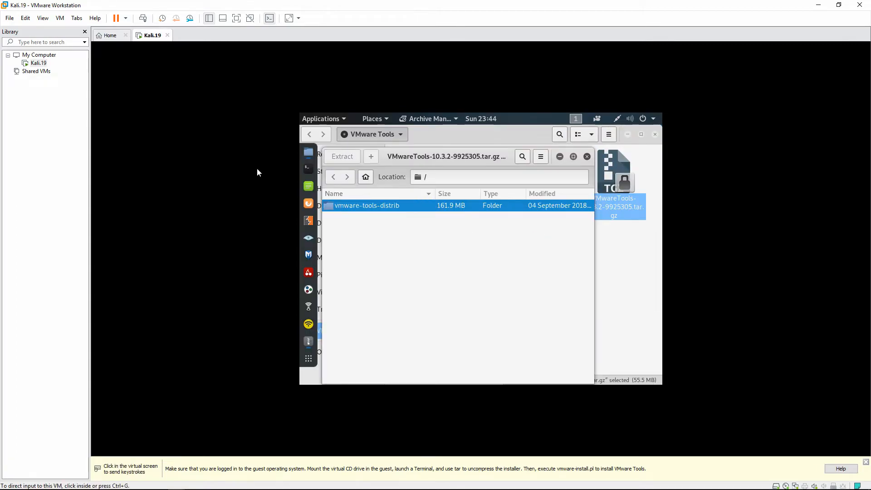
pyautogui.click(426, 278)
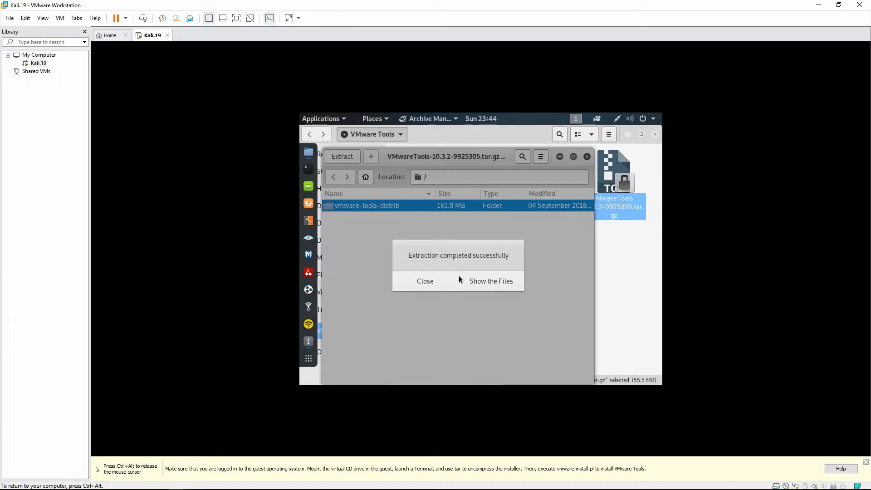
pyautogui.click(587, 157)
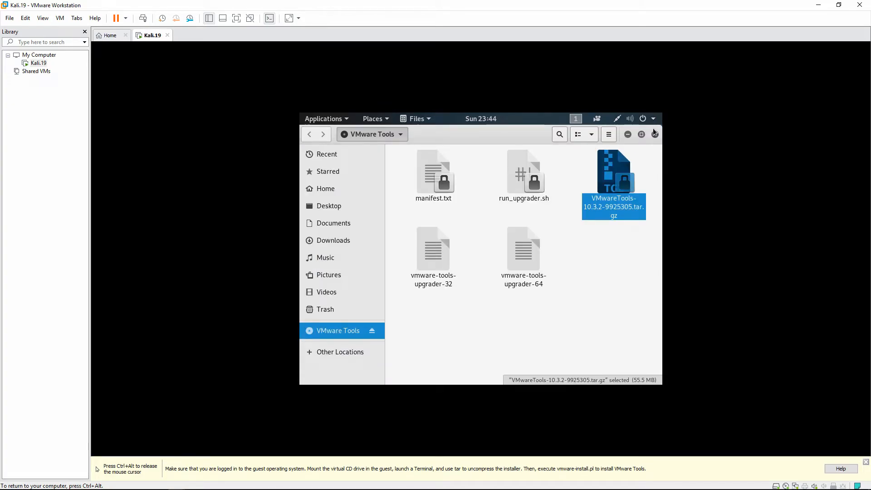
pyautogui.click(654, 134)
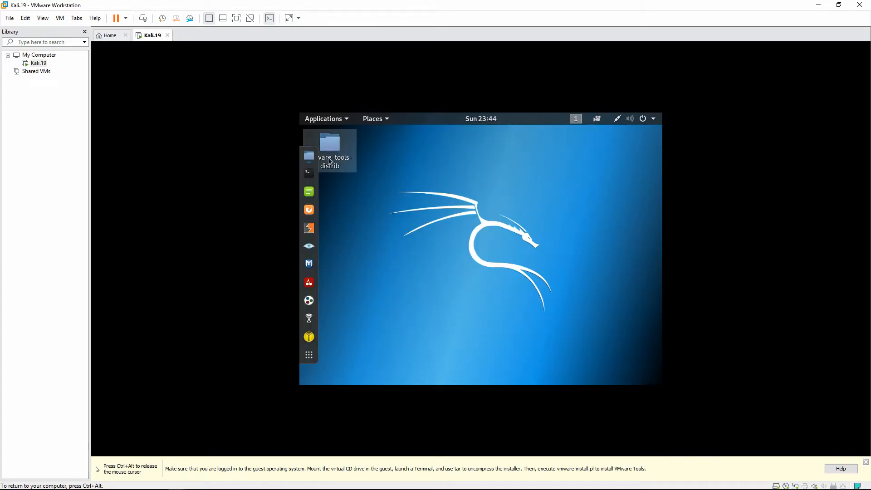
# Open a terminal in the vmware-tools-distrib folder and list its files with ls
pyautogui.doubleClick(342, 151)
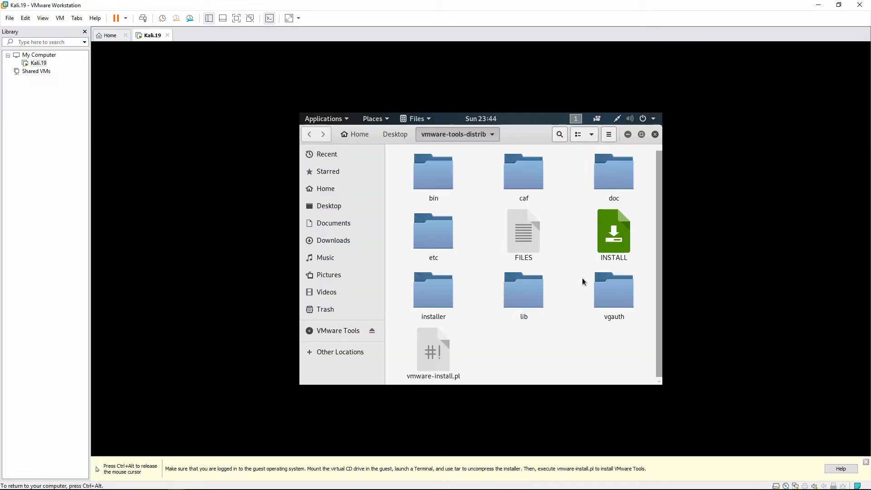
pyautogui.rightClick(552, 342)
pyautogui.click(489, 336)
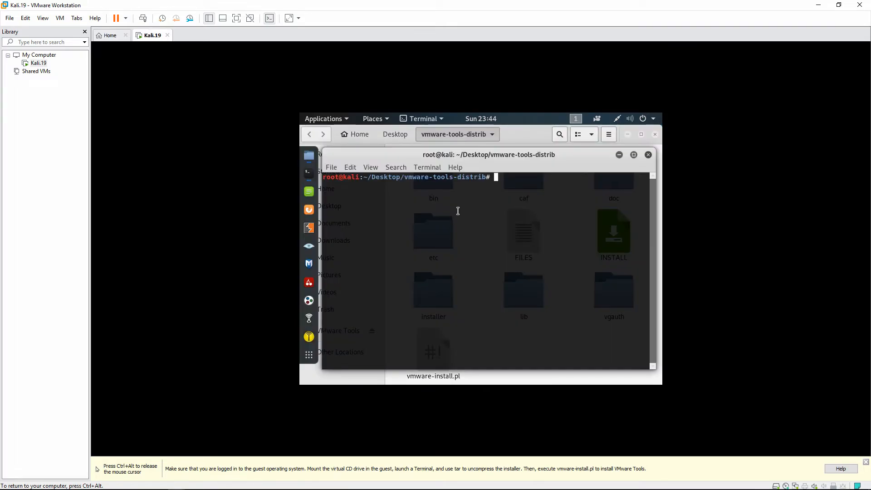
pyautogui.write('ls')
pyautogui.press('Return')
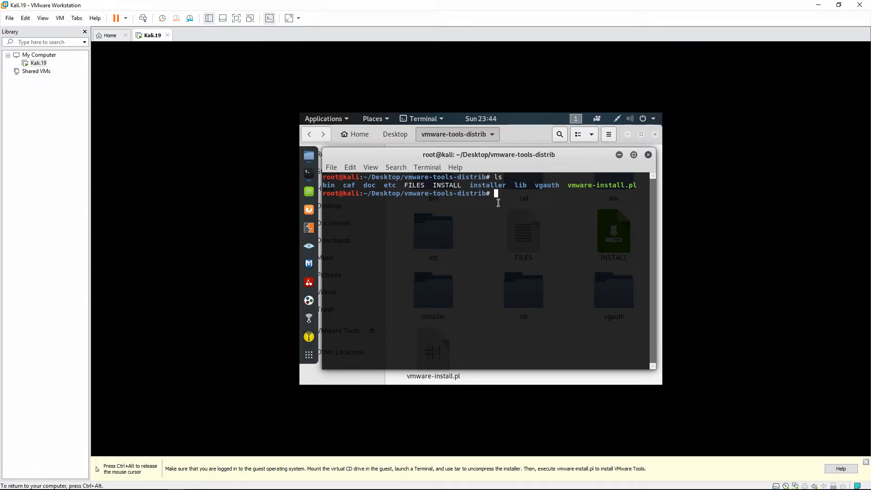
# Enter ./vmware-install.pl at the prompt by pasting the copied script name after ./
pyautogui.write('./')
pyautogui.moveTo(568, 183); pyautogui.dragTo(637, 185)
pyautogui.rightClick(633, 186)
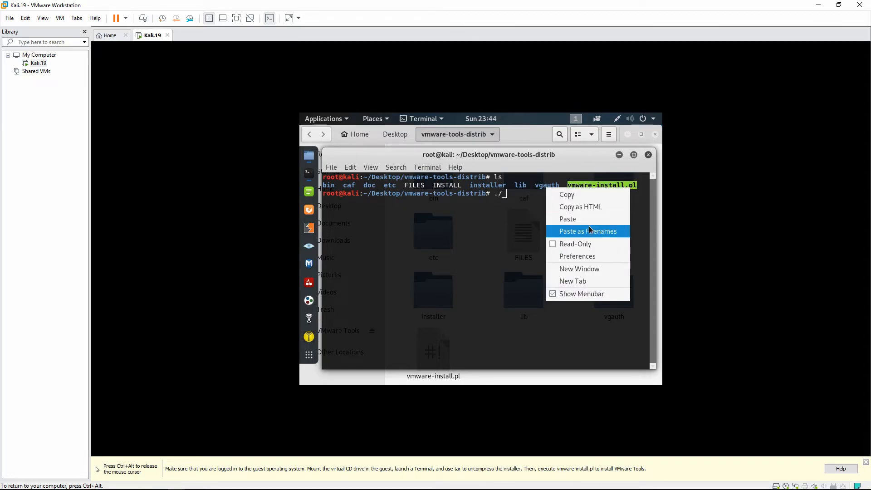
pyautogui.click(581, 195)
pyautogui.click(518, 197)
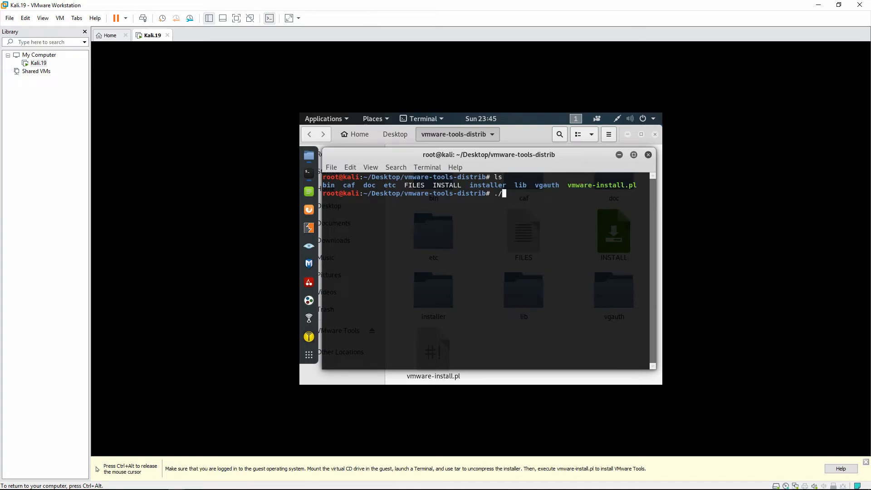
pyautogui.rightClick(519, 199)
pyautogui.click(541, 229)
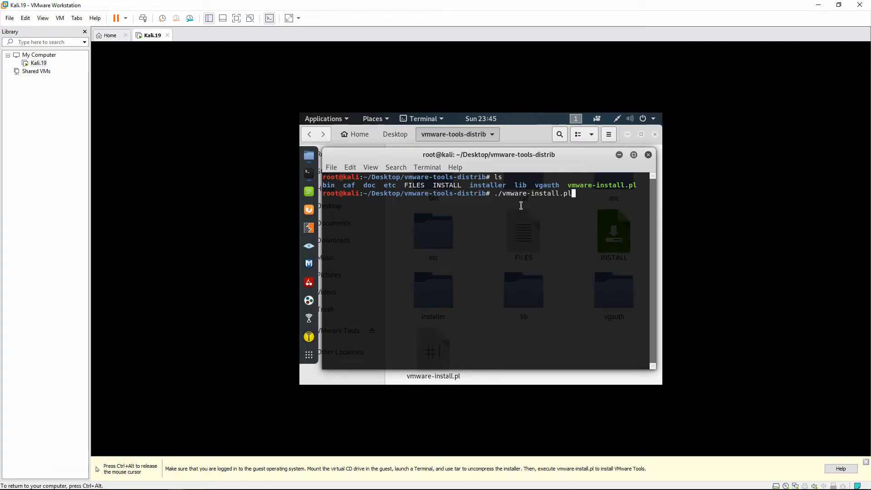
# Run vmware-install.pl, accepting the default bin, init, init.d, daemon and library directories
pyautogui.press('Return')
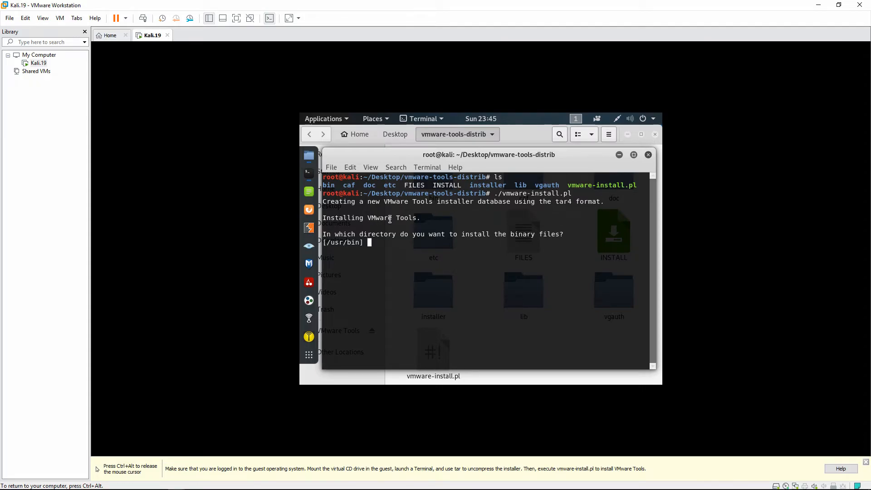
pyautogui.press('Return')
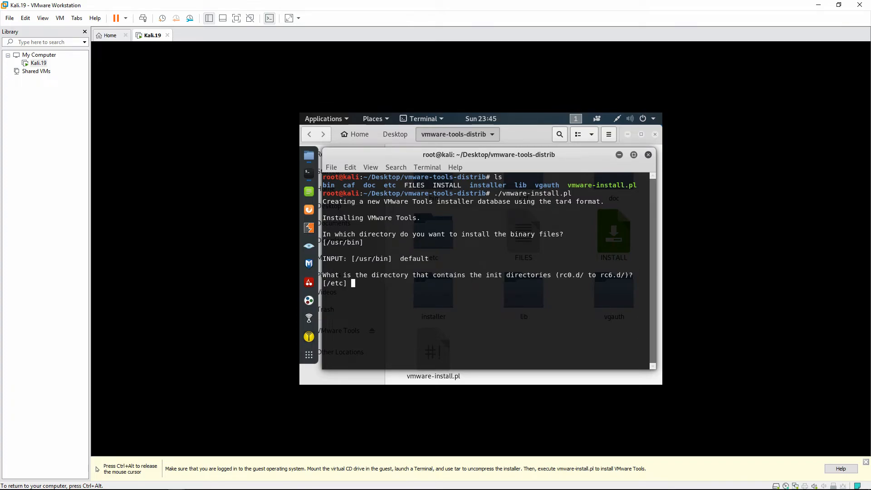
pyautogui.press('Return')
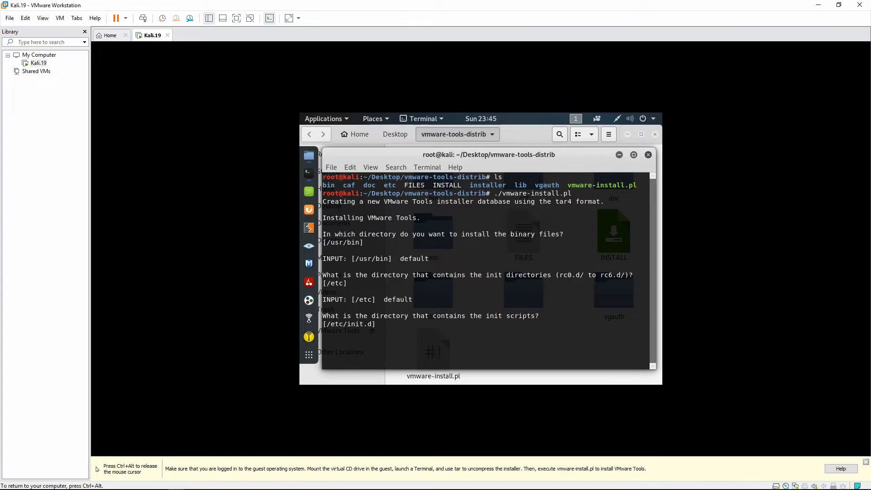
pyautogui.press('Return')
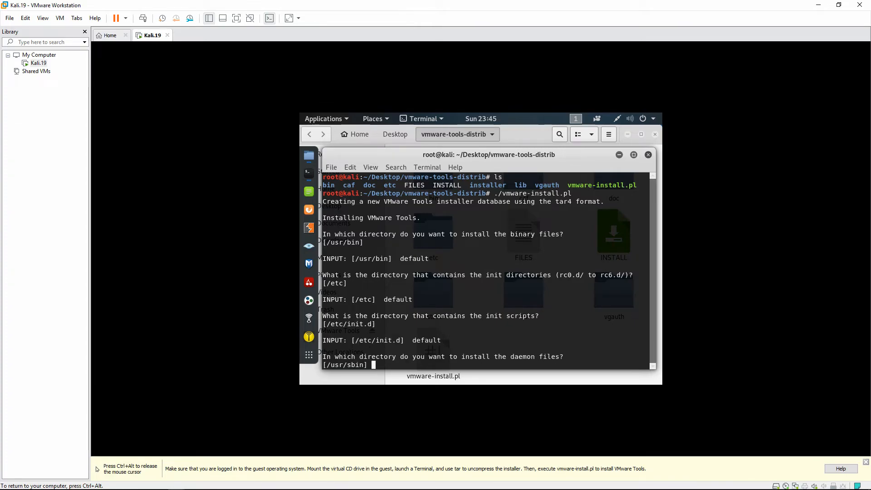
pyautogui.press('Return')
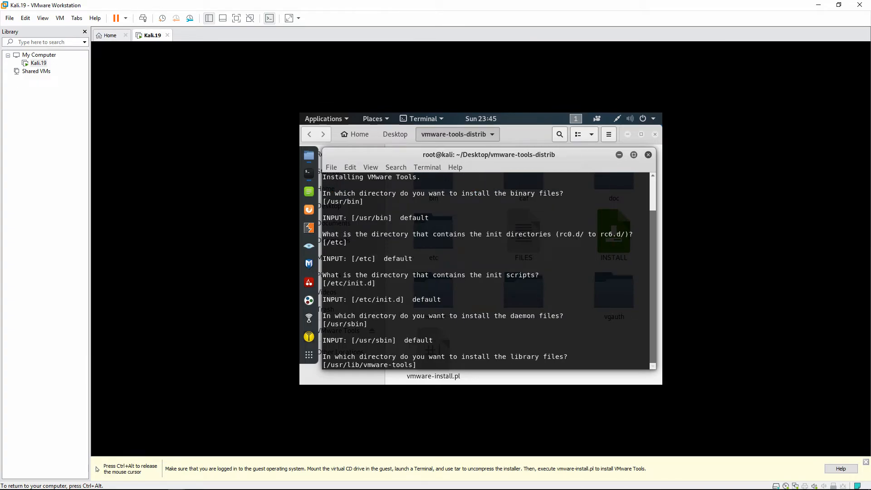
pyautogui.press('Return')
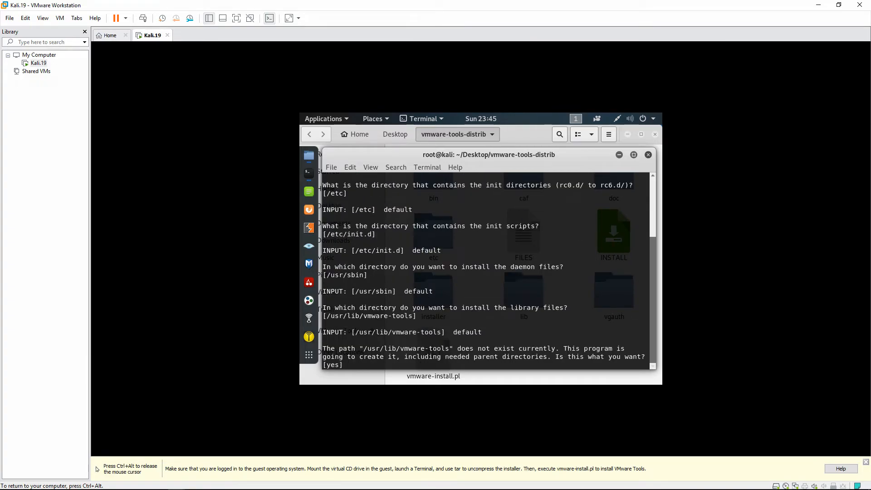
# Accept remaining defaults for docs, shared folders, drag and drop, kernel modules, then reboot Kali
pyautogui.press('Return')
pyautogui.press('Return')
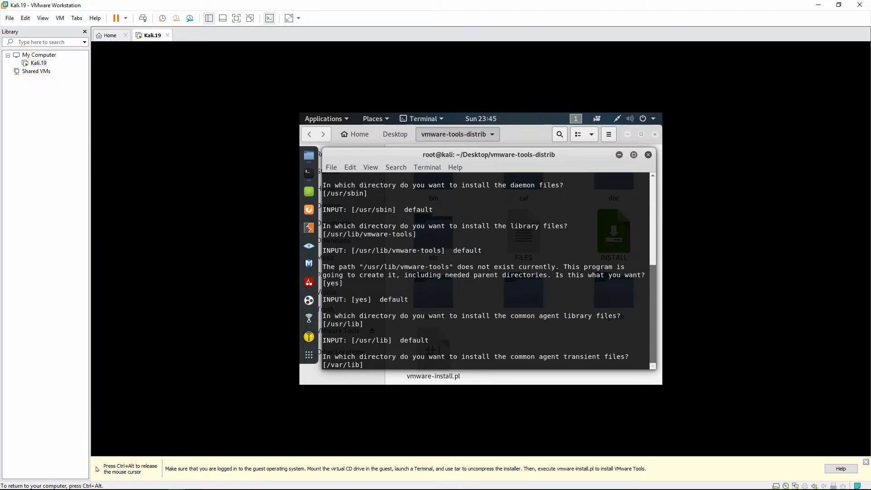
pyautogui.press('Return')
pyautogui.press('Return')
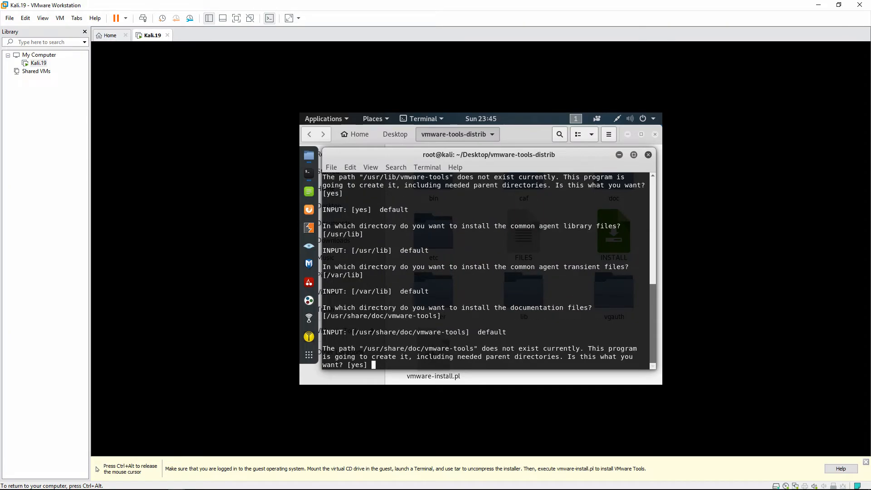
pyautogui.press('Return')
pyautogui.press('Return')
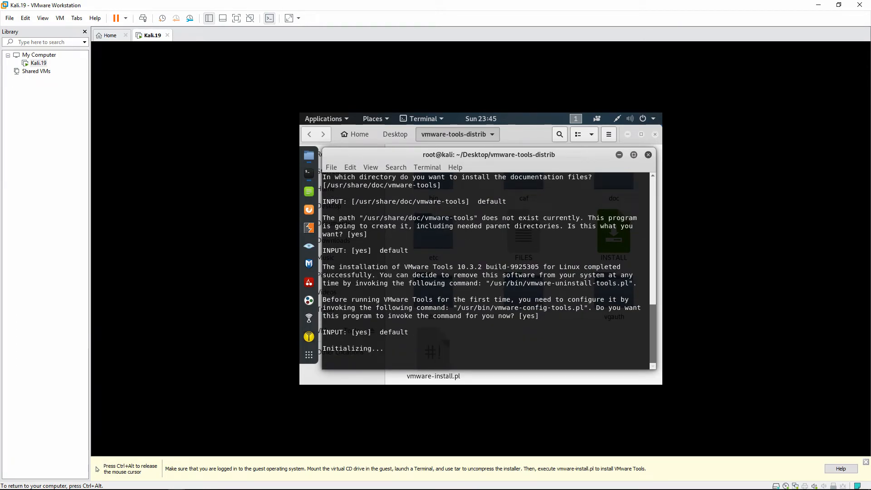
pyautogui.press('Return')
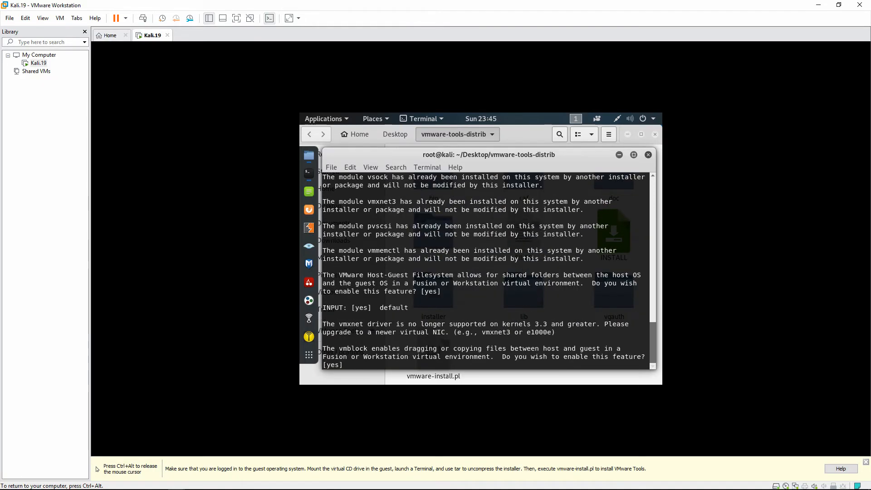
pyautogui.press('Return')
pyautogui.press('Return')
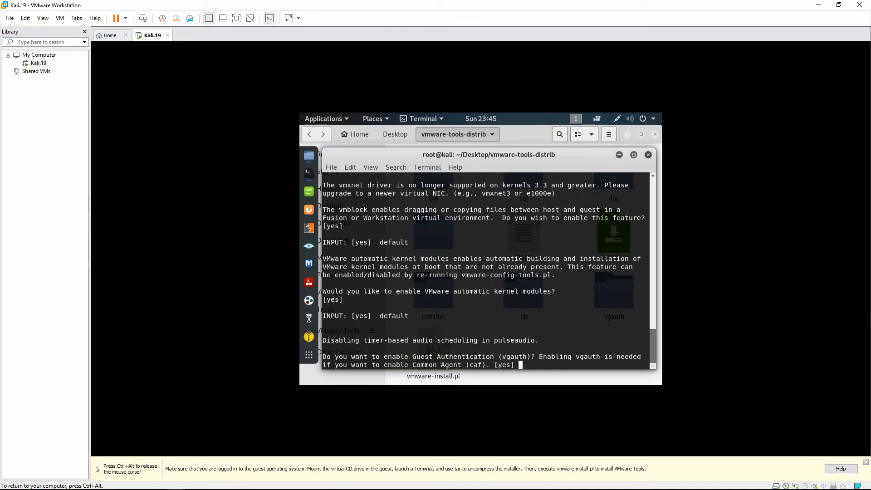
pyautogui.press('Return')
pyautogui.press('Return')
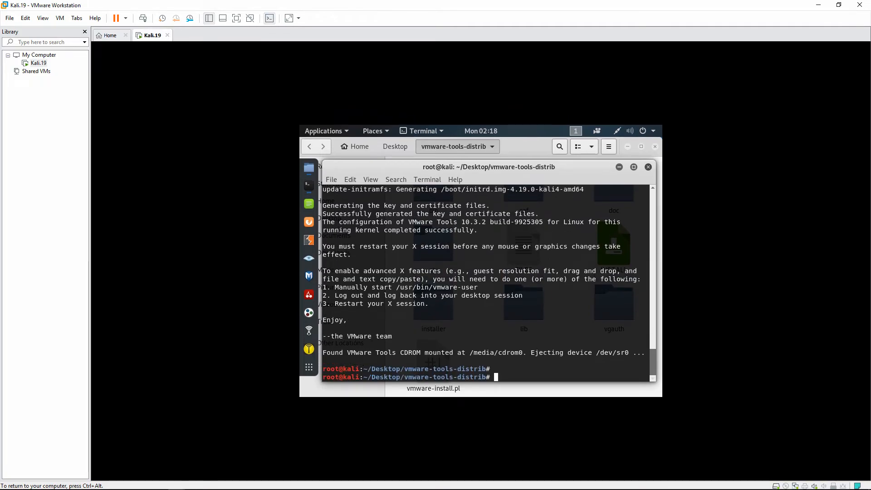
pyautogui.write('reboot')
pyautogui.press('Return')
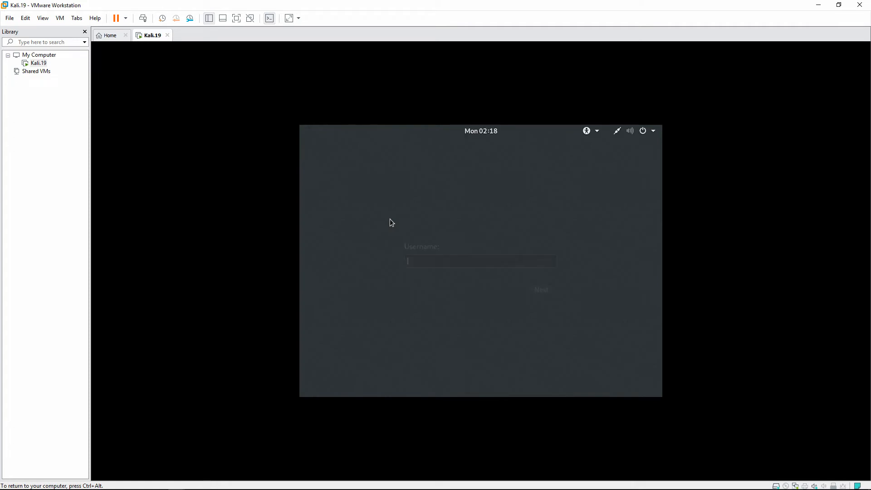
# Log back in as root with the account password after the reboot
pyautogui.write('root')
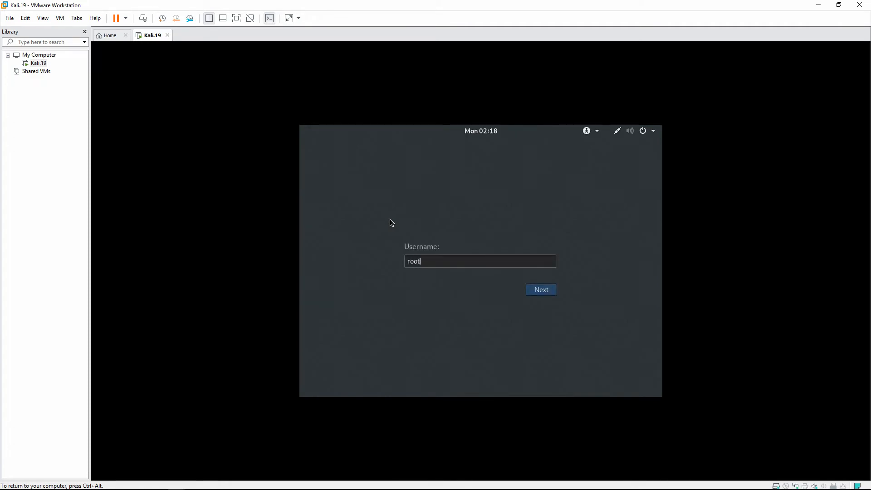
pyautogui.press('Return')
pyautogui.write('toor')
pyautogui.press('Return')
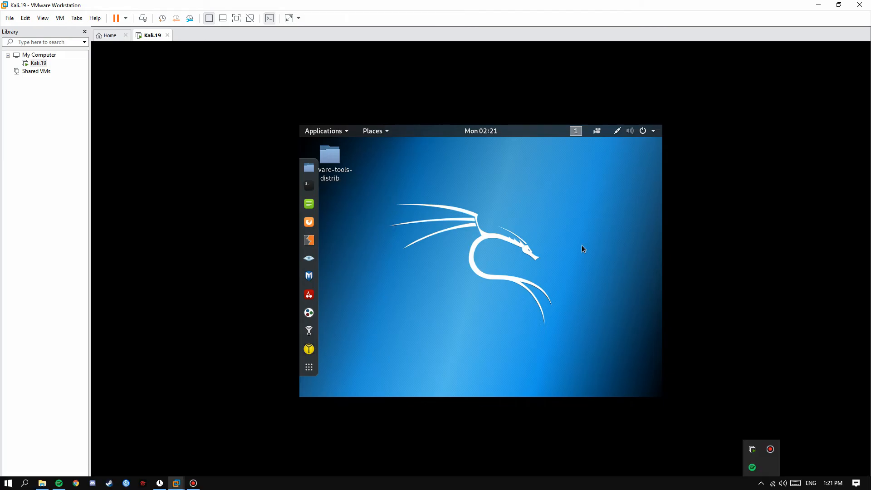
# Search the app overview for 'display' and open the Displays settings
pyautogui.click(344, 132)
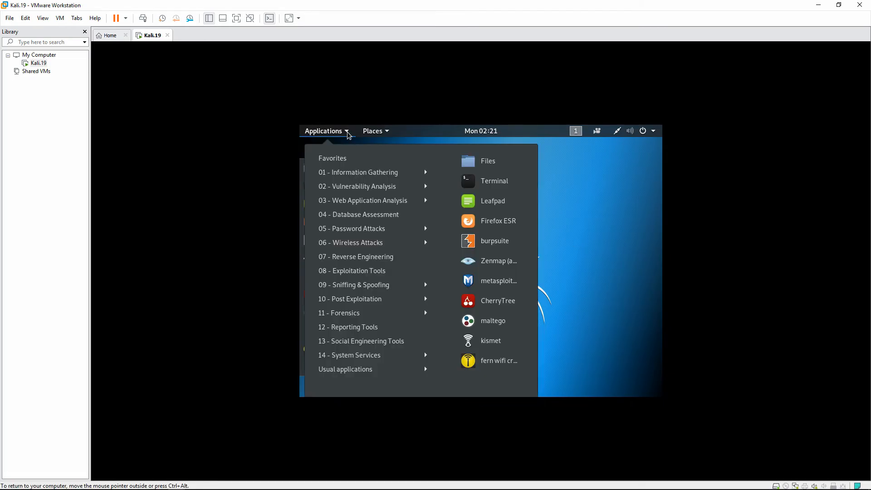
pyautogui.click(363, 132)
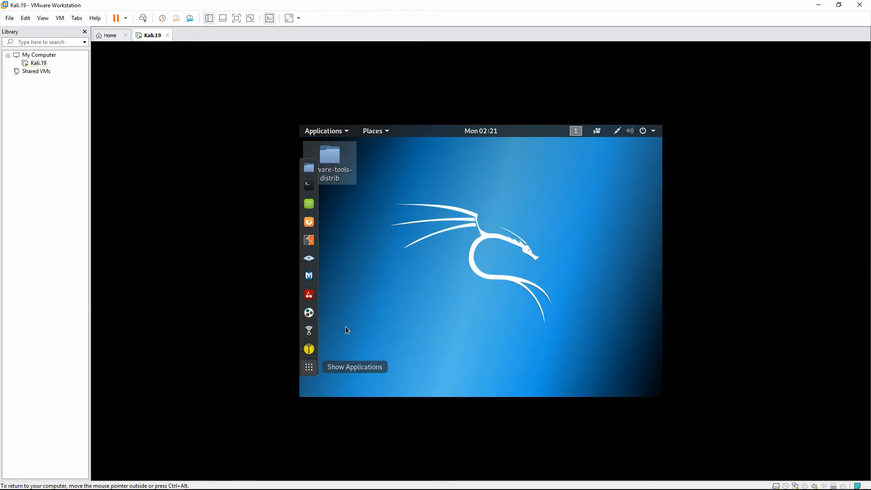
pyautogui.click(309, 367)
pyautogui.write('display')
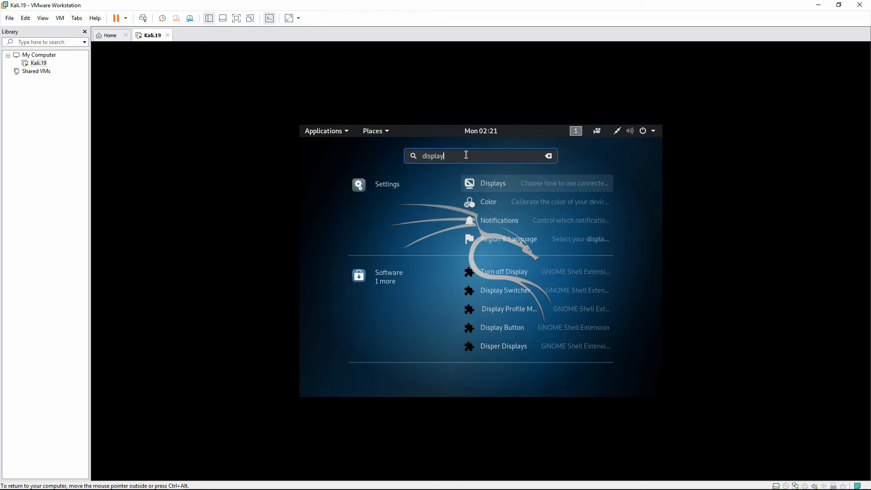
pyautogui.click(494, 182)
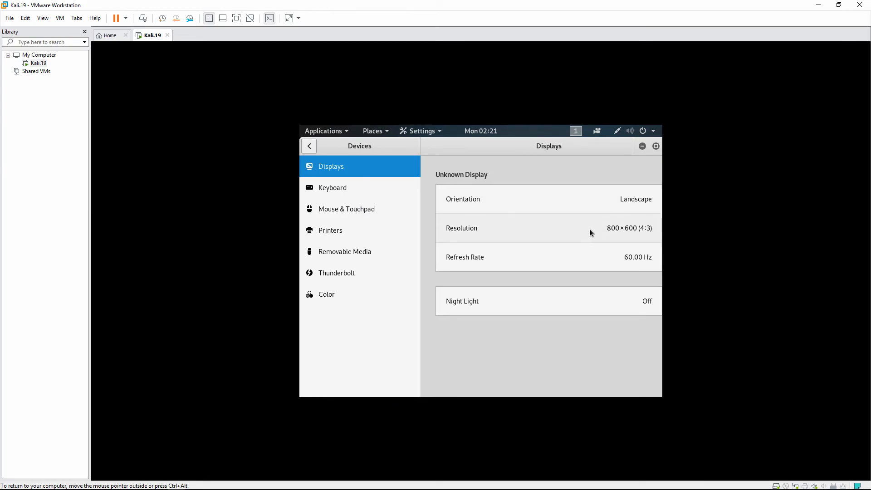
# Pick 1920×1200 from the Resolution list and apply it
pyautogui.click(609, 227)
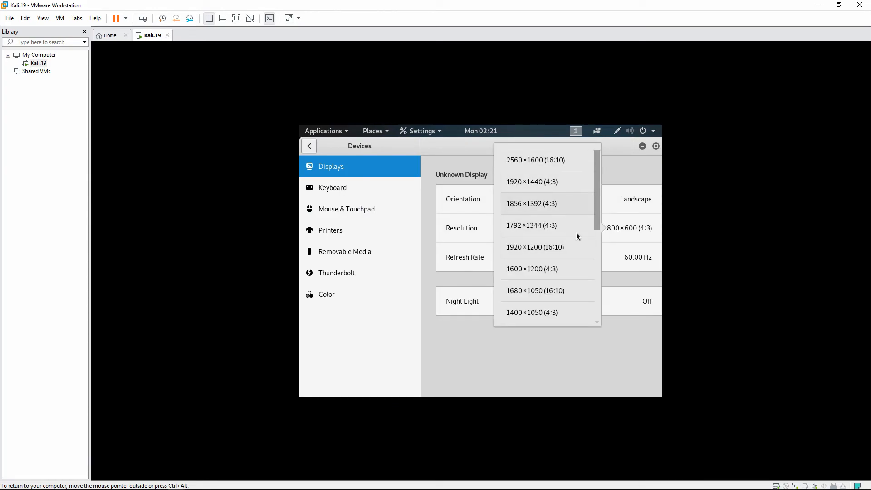
pyautogui.scroll(-2, 567, 266)
pyautogui.scroll(2, 576, 271)
pyautogui.scroll(-5, 552, 294)
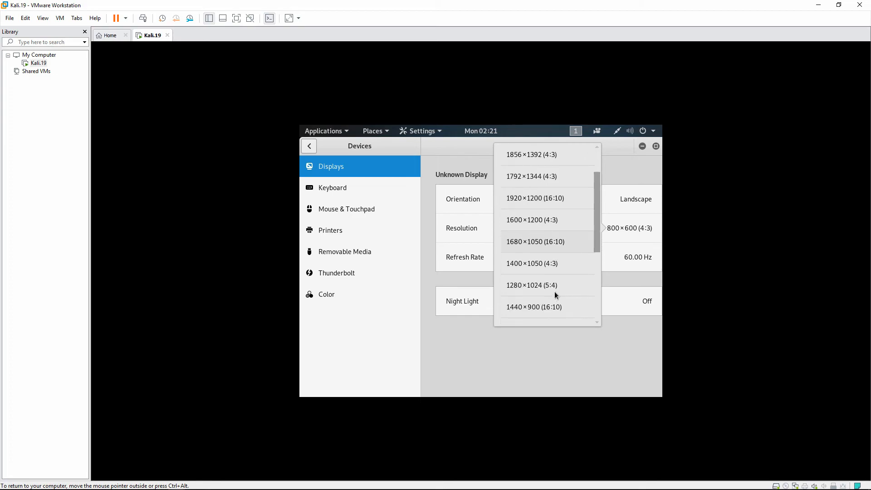
pyautogui.scroll(-5, 554, 292)
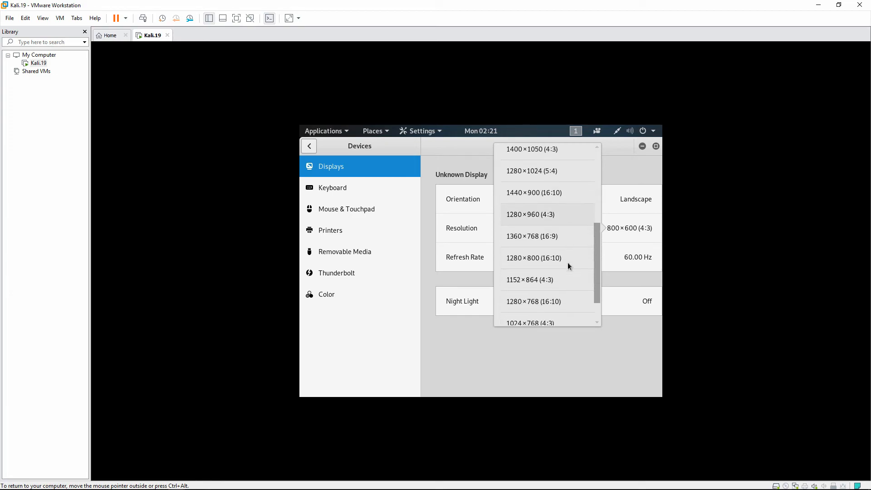
pyautogui.scroll(10, 568, 266)
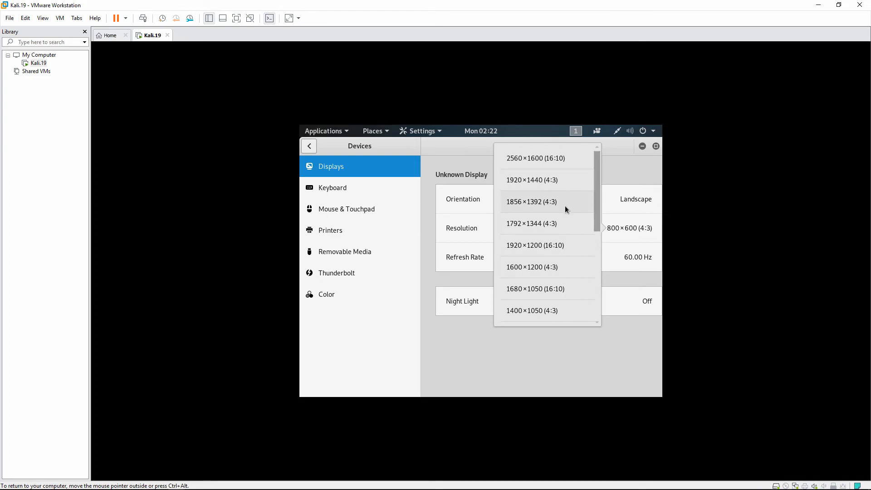
pyautogui.click(543, 246)
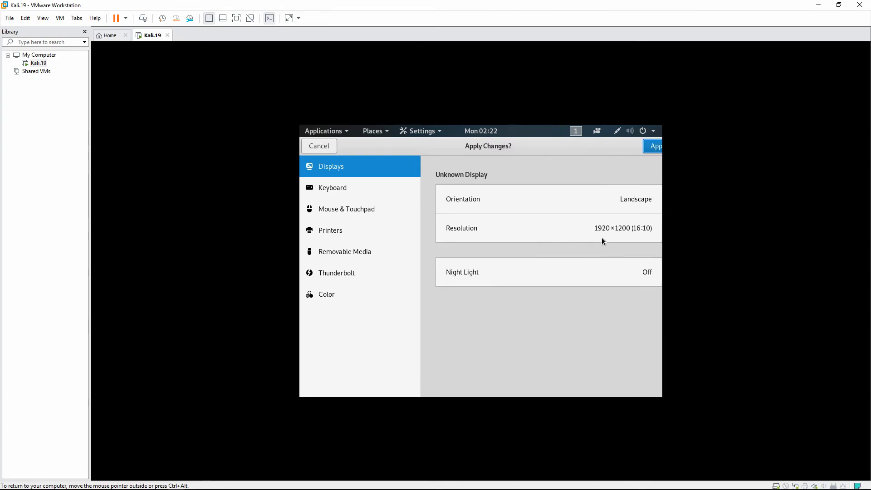
pyautogui.click(656, 147)
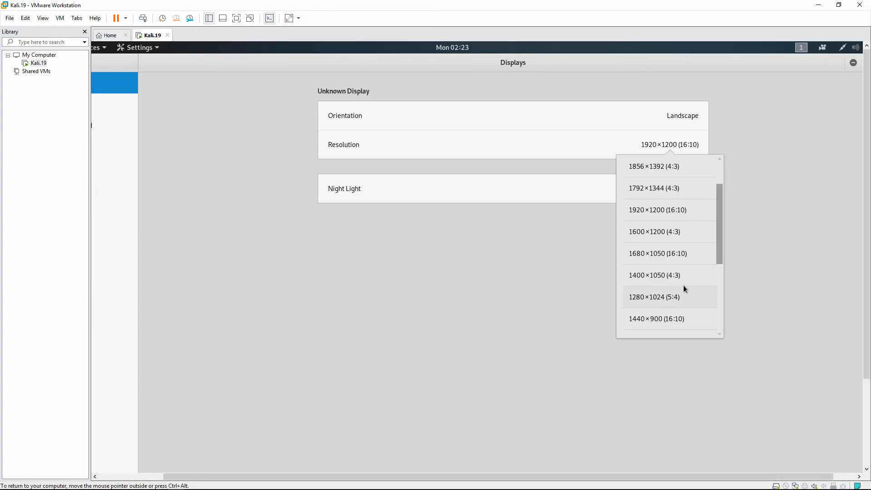
# Switch to 1440×900, apply and keep the change, then close Settings
pyautogui.click(681, 320)
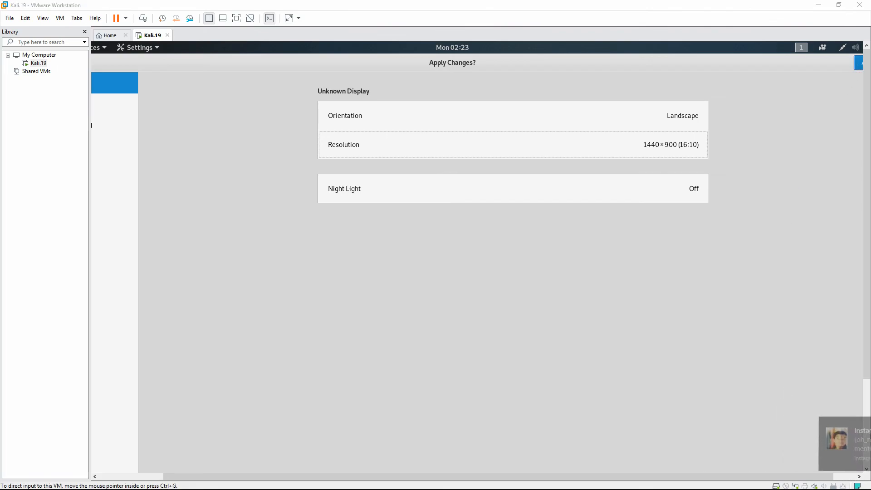
pyautogui.click(859, 62)
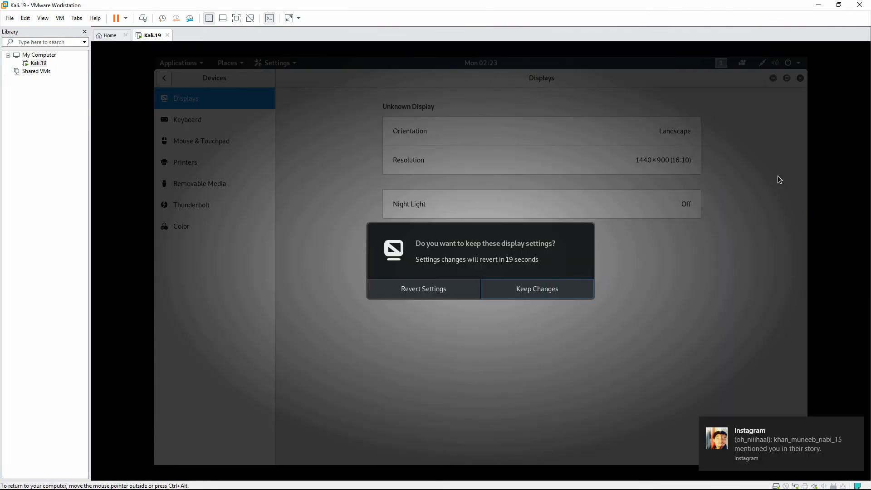
pyautogui.click(546, 285)
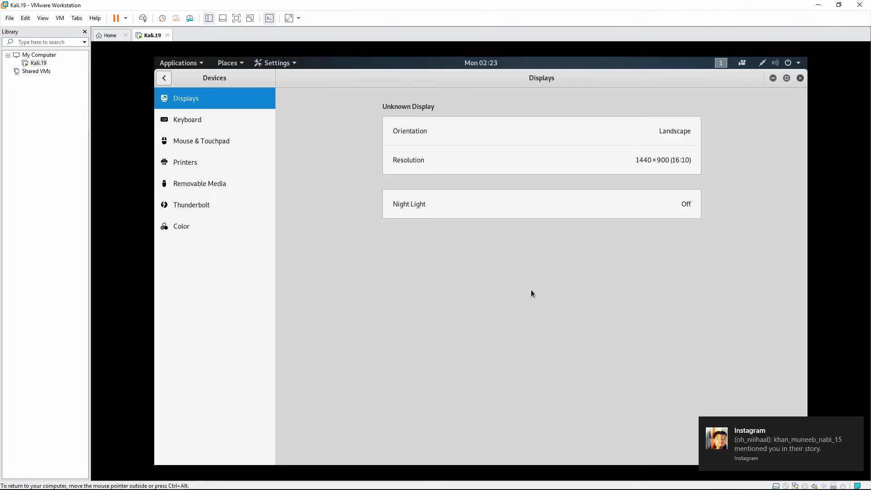
pyautogui.click(801, 78)
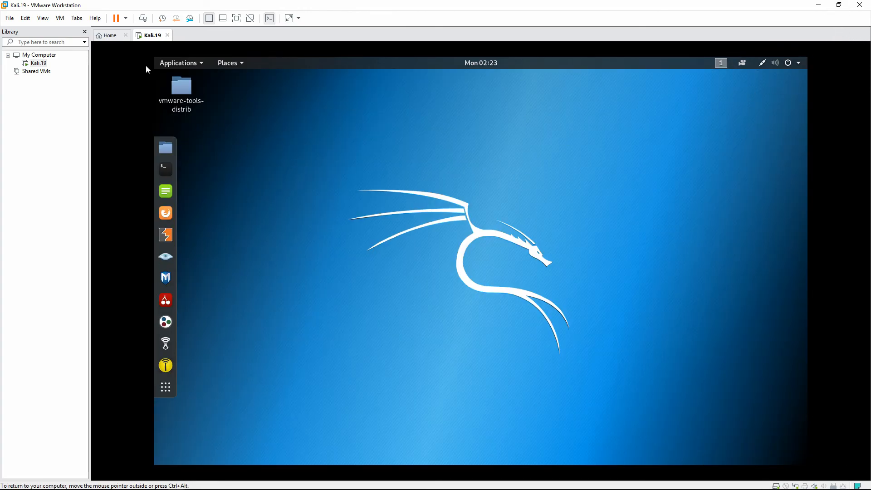
pyautogui.click(236, 18)
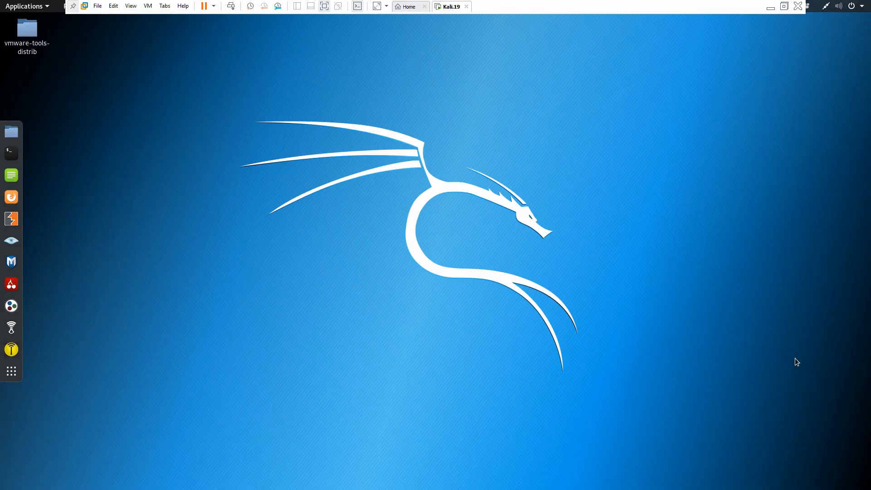
pyautogui.rightClick(241, 119)
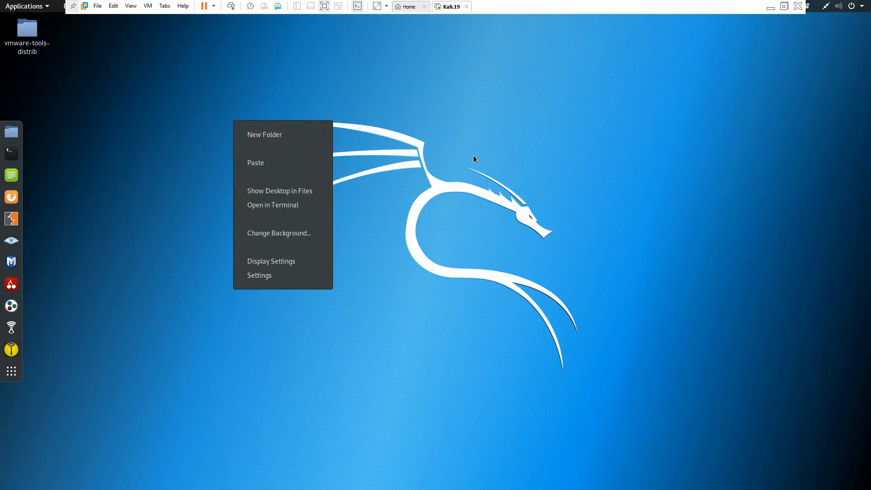
pyautogui.click(496, 179)
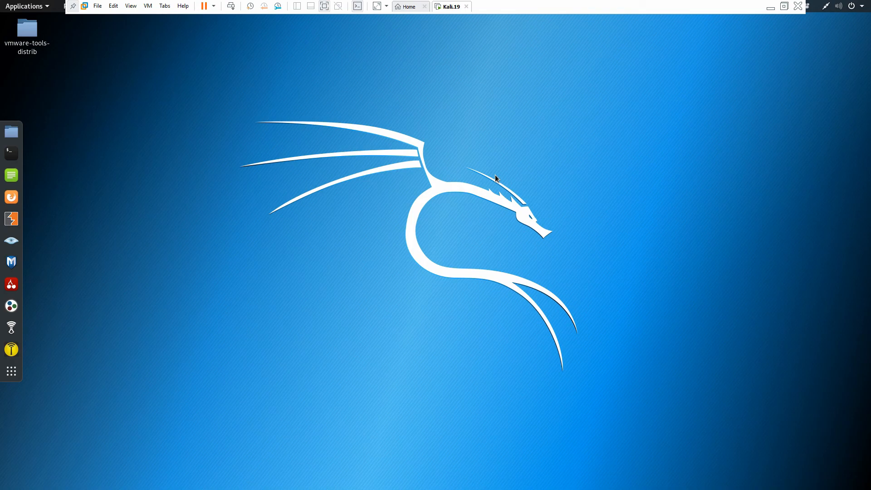
pyautogui.click(784, 6)
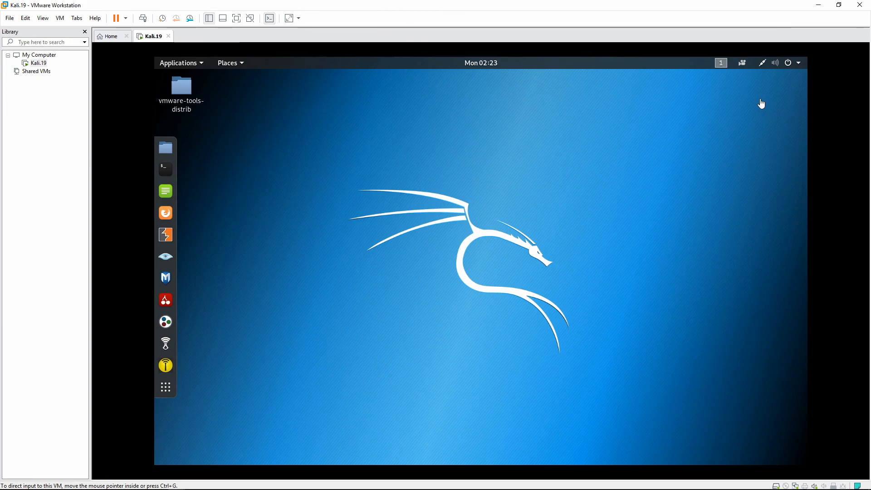